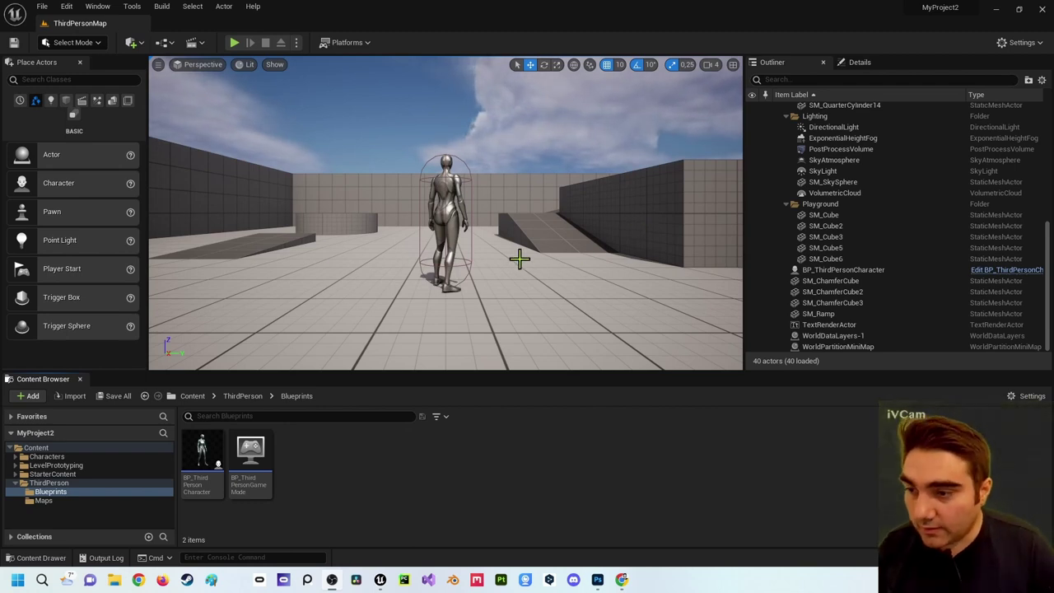
# Select the third-person character in the level and open BP_ThirdPersonCharacter from the Content Browser
pyautogui.moveTo(519, 259); pyautogui.dragTo(519, 258, button='right')
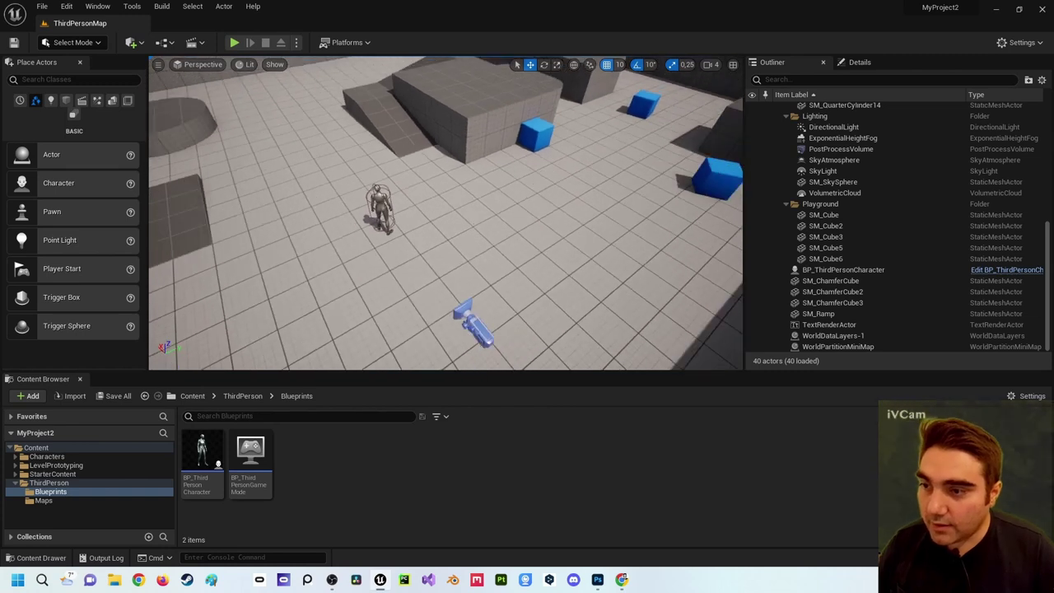
pyautogui.moveTo(519, 219); pyautogui.dragTo(519, 219, button='right')
pyautogui.click(393, 186)
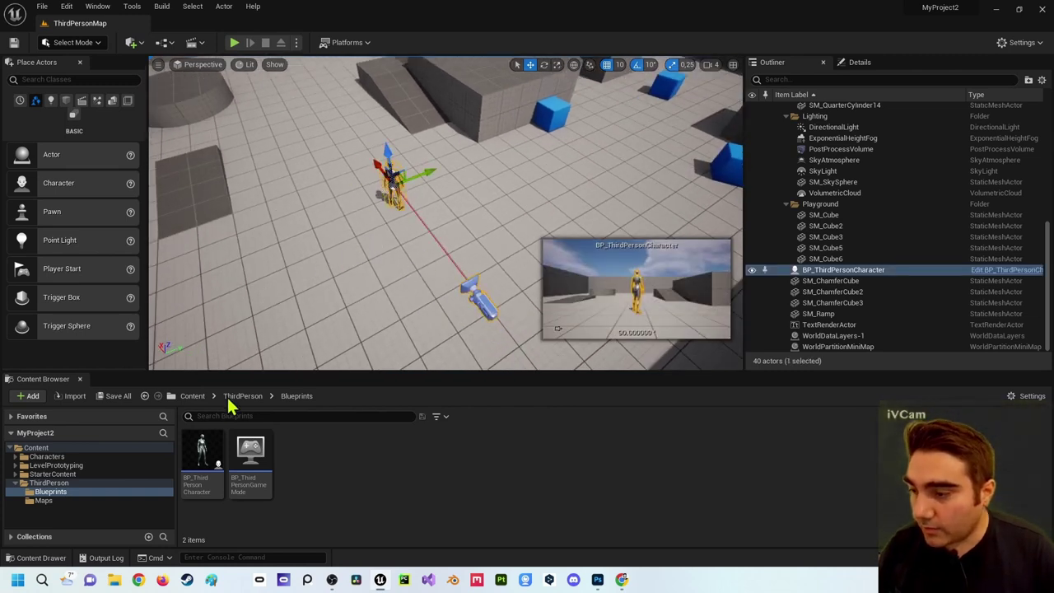
pyautogui.click(210, 463)
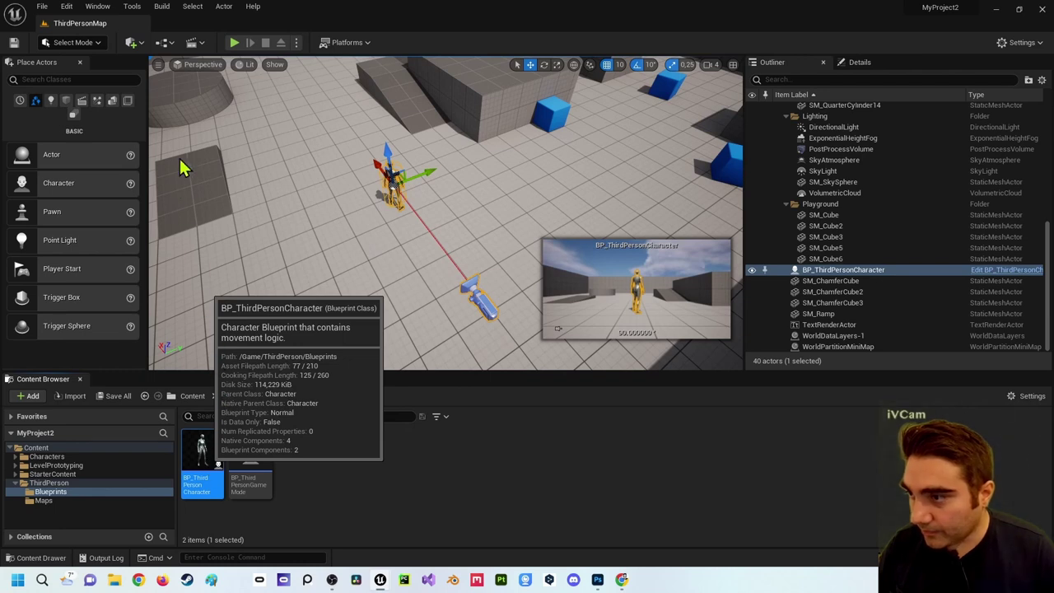
# Dock the BP_ThirdPersonCharacter Blueprint editor as a full tab and zoom into the Event Graph
pyautogui.moveTo(642, 171); pyautogui.dragTo(191, 35)
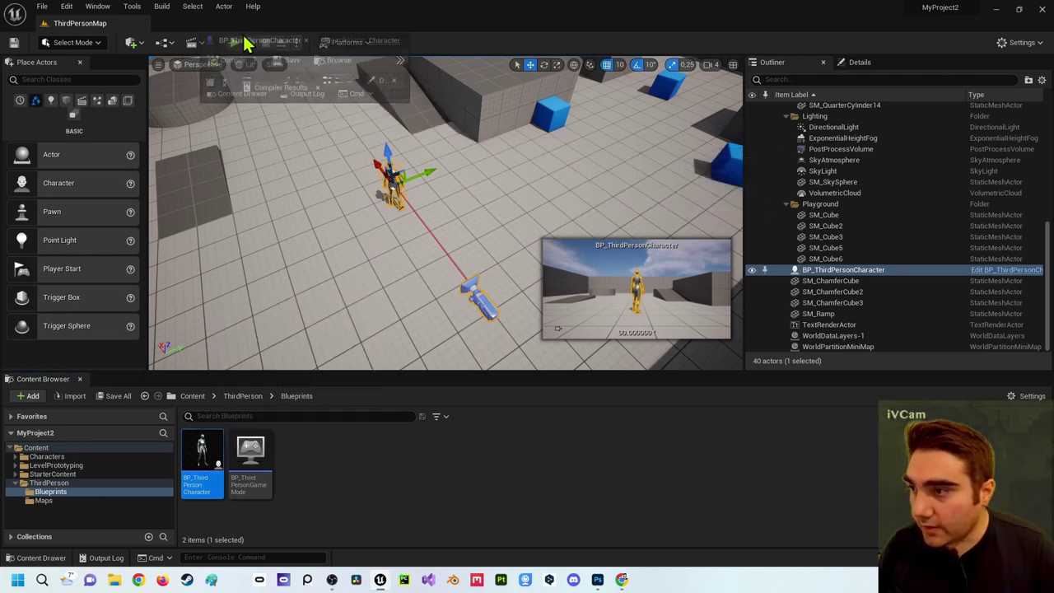
pyautogui.scroll(3, 531, 259)
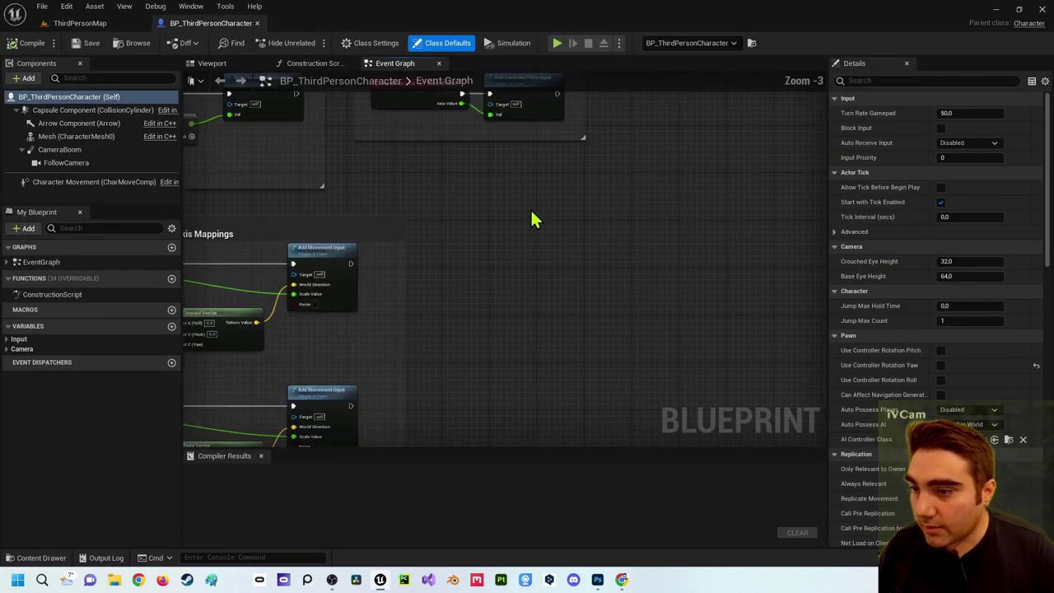
pyautogui.scroll(1, 439, 221)
# Add a custom event named LosGehts to the Event Graph
pyautogui.rightClick(463, 251)
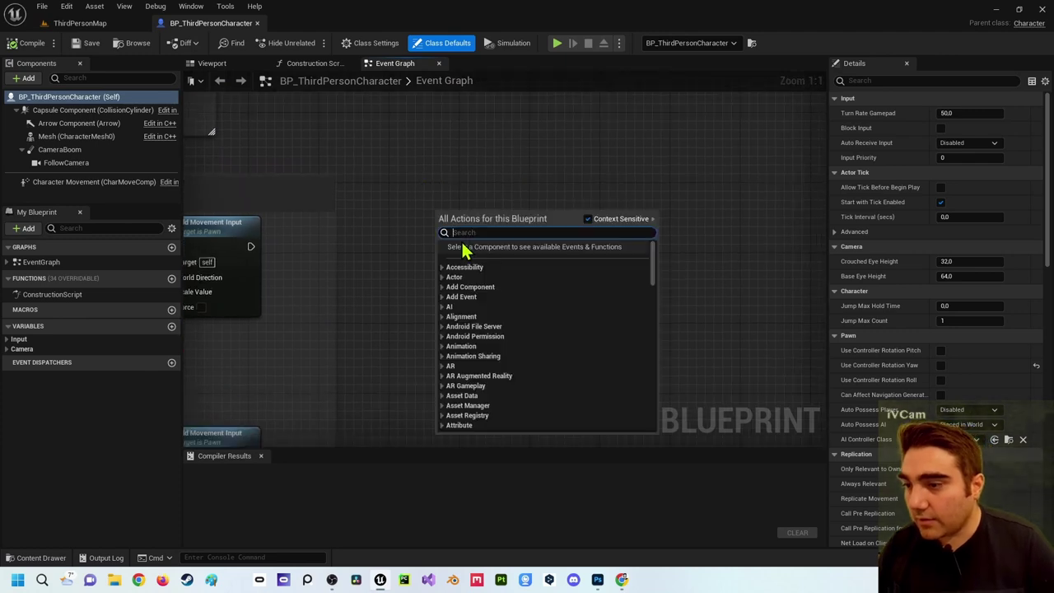
pyautogui.write('cus')
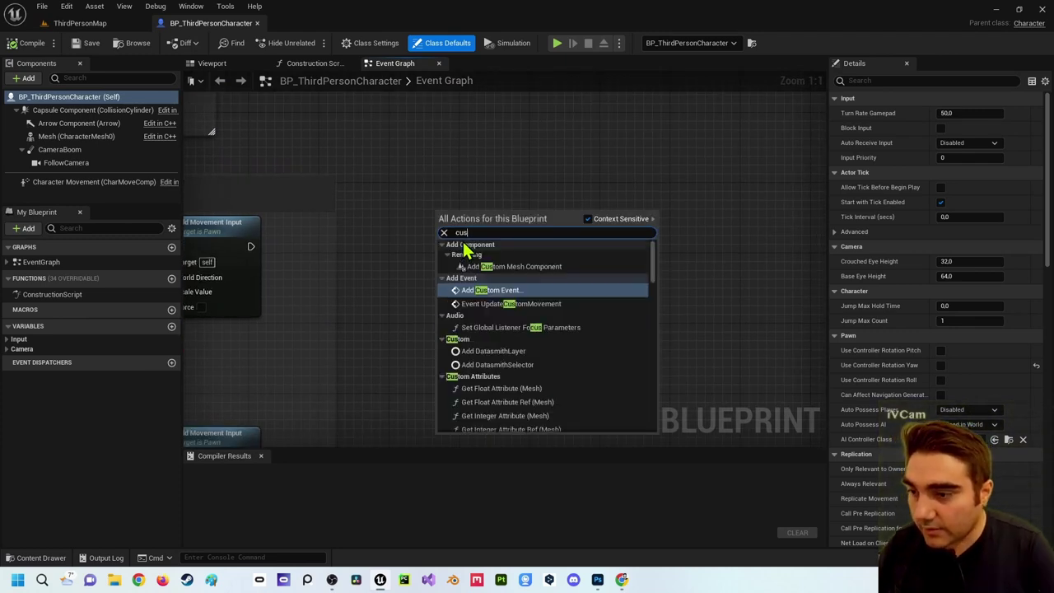
pyautogui.press('Return')
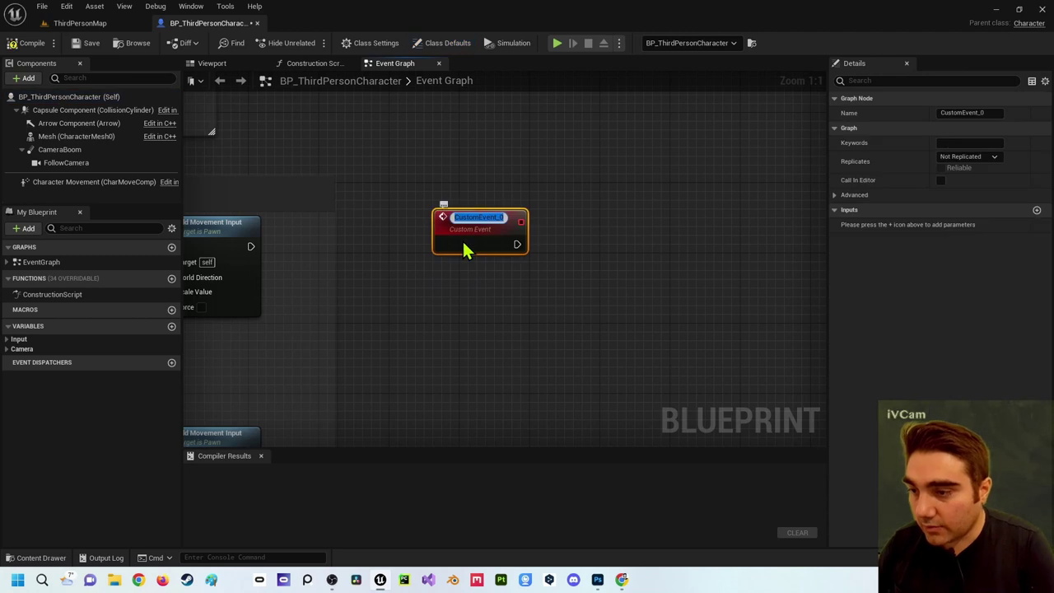
pyautogui.write('Lo')
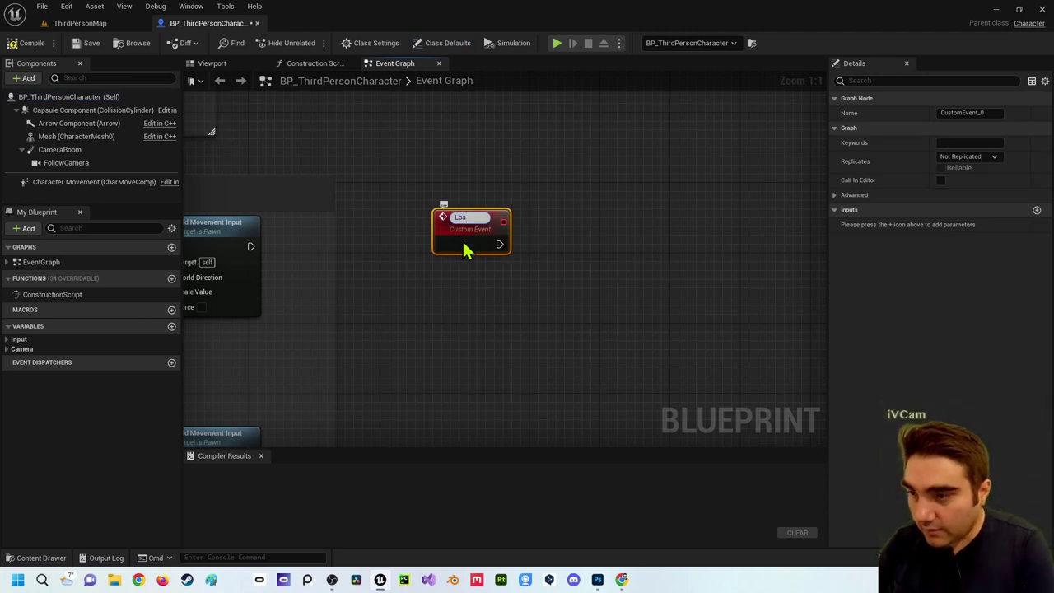
pyautogui.write('s')
pyautogui.press('Return')
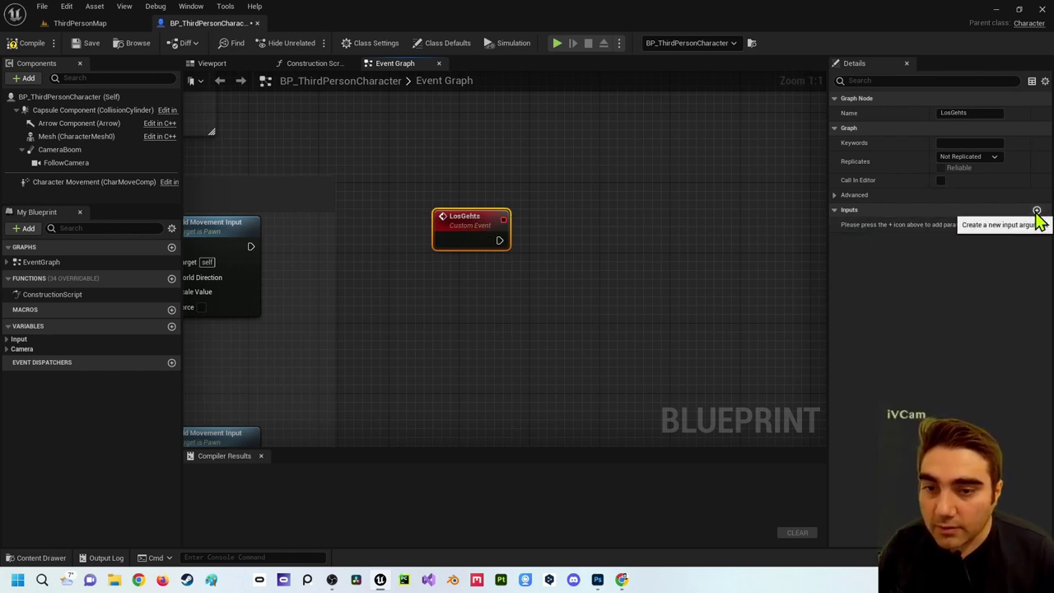
pyautogui.doubleClick(469, 216)
pyautogui.press('Return')
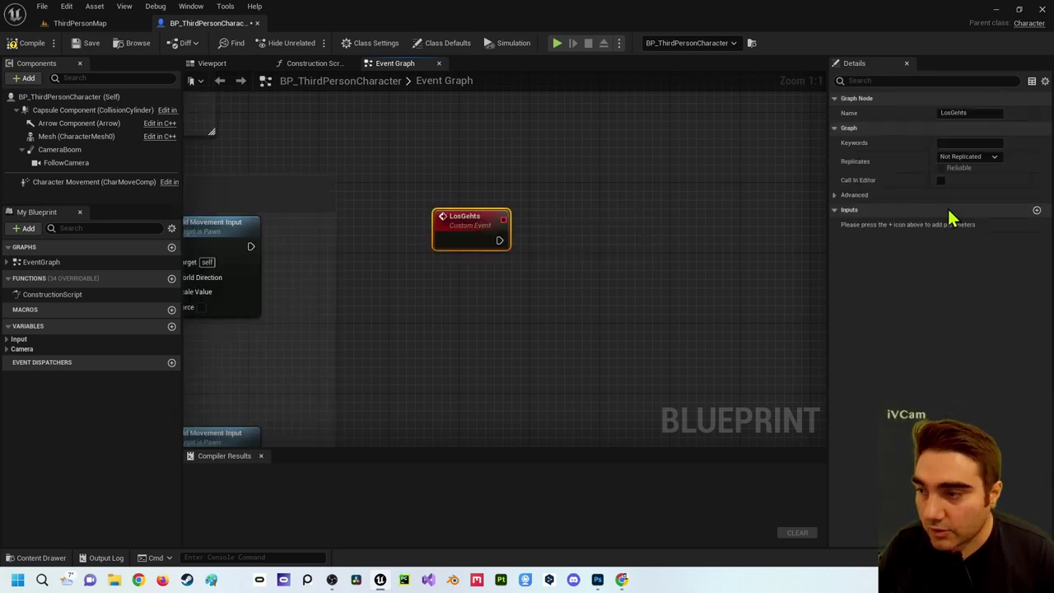
# Give LosGehts an Integer input parameter named Punktestand
pyautogui.click(1037, 211)
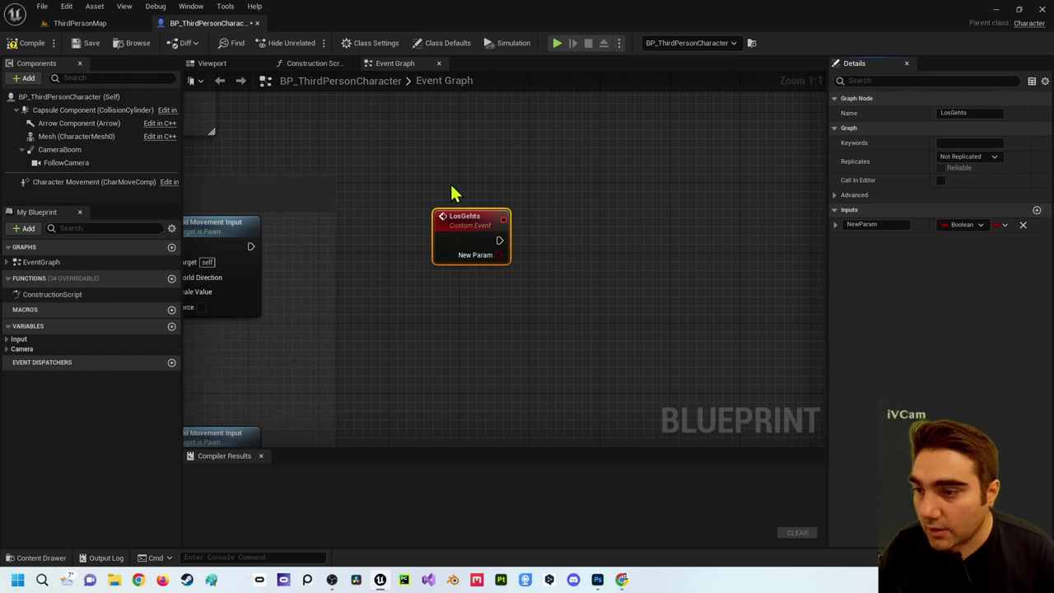
pyautogui.click(883, 224)
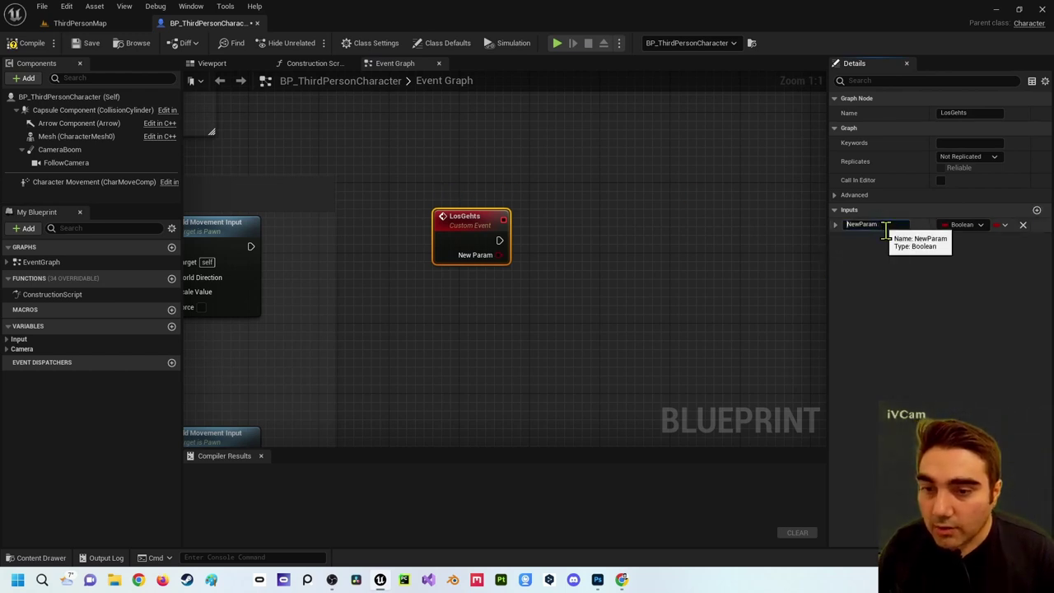
pyautogui.doubleClick(886, 224)
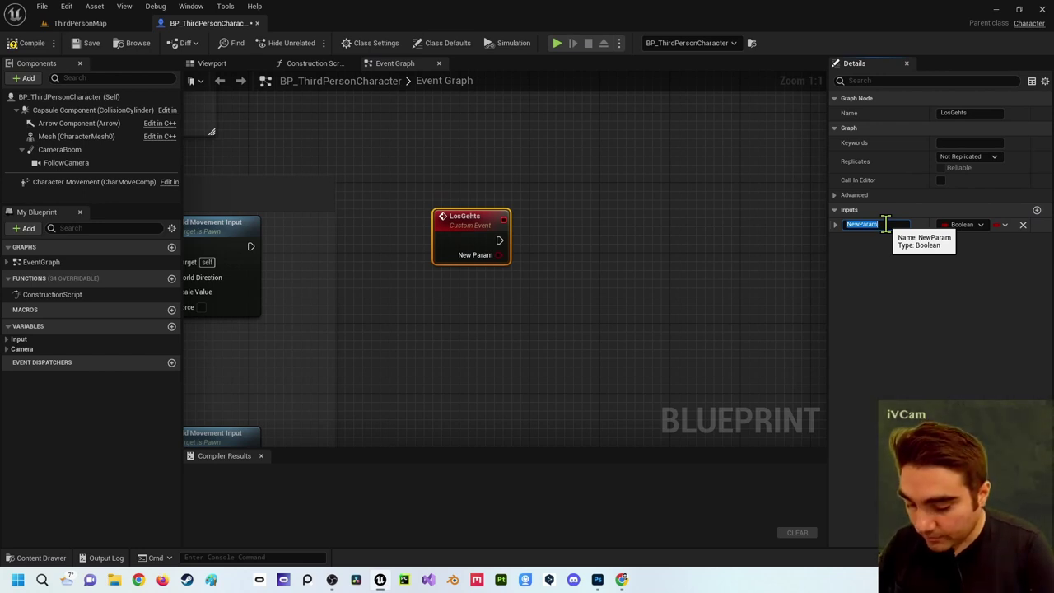
pyautogui.write('Punktestand')
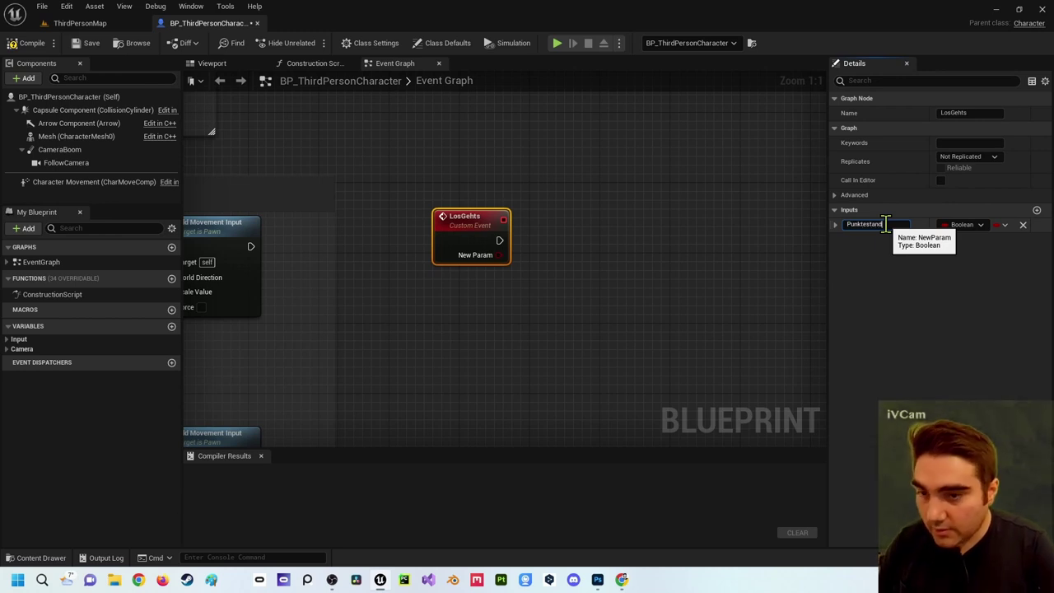
pyautogui.press('Return')
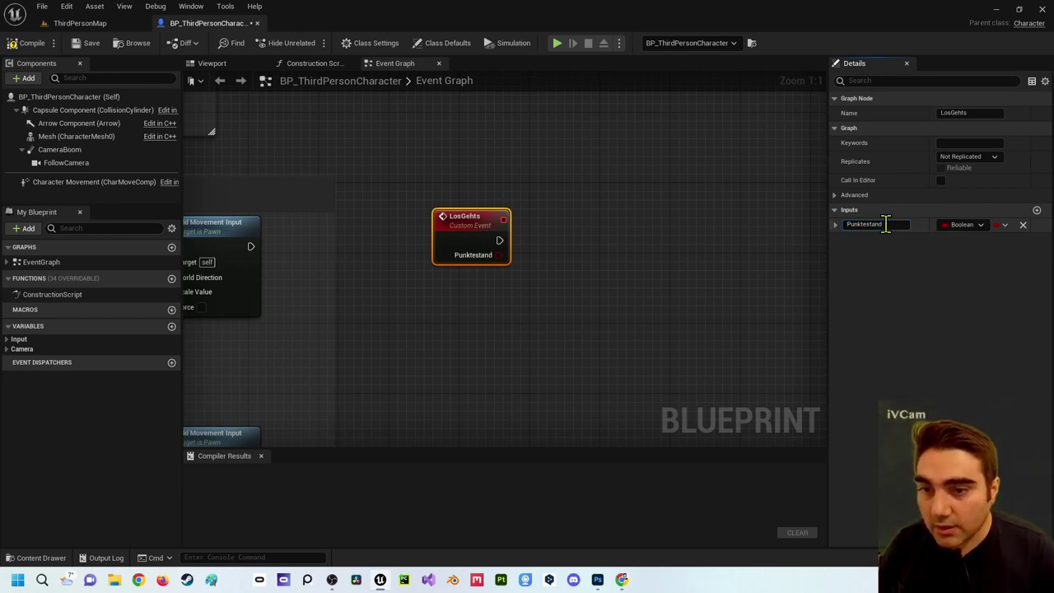
pyautogui.click(962, 226)
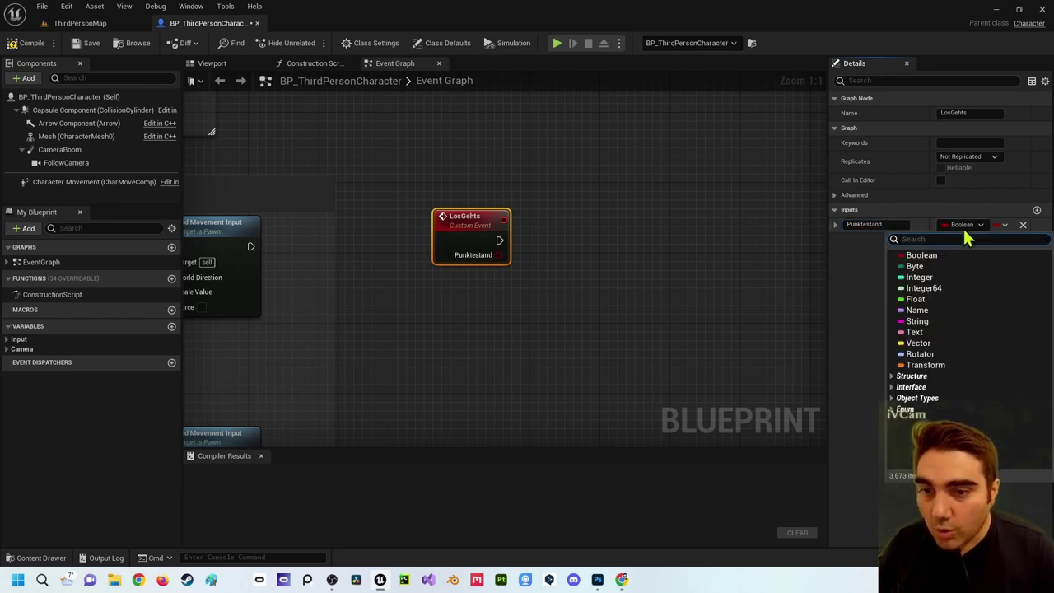
pyautogui.click(944, 280)
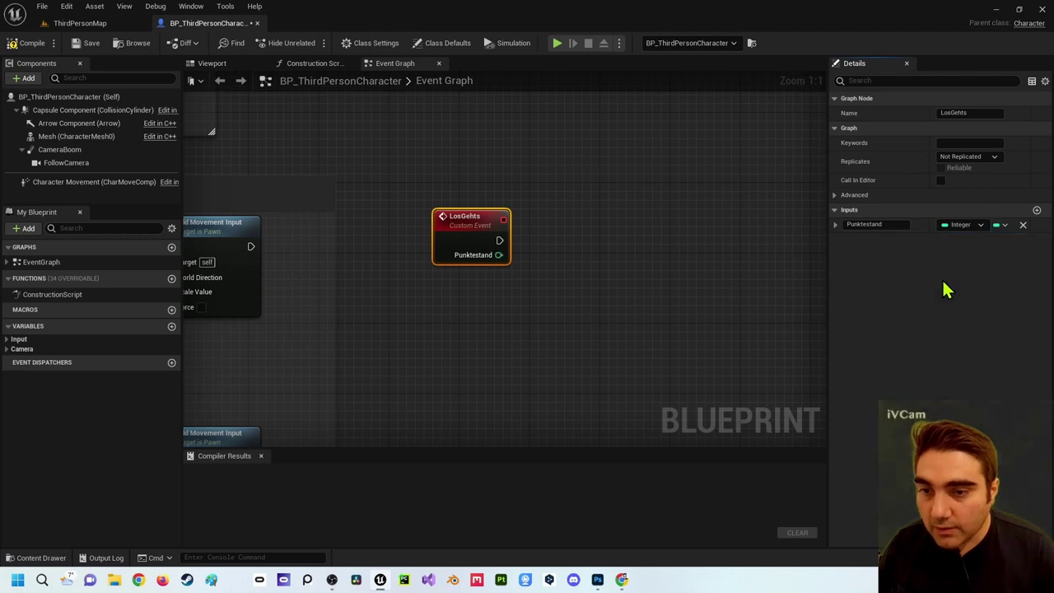
# Compile and save the character blueprint, then return to ThirdPersonMap
pyautogui.click(30, 45)
pyautogui.click(478, 213)
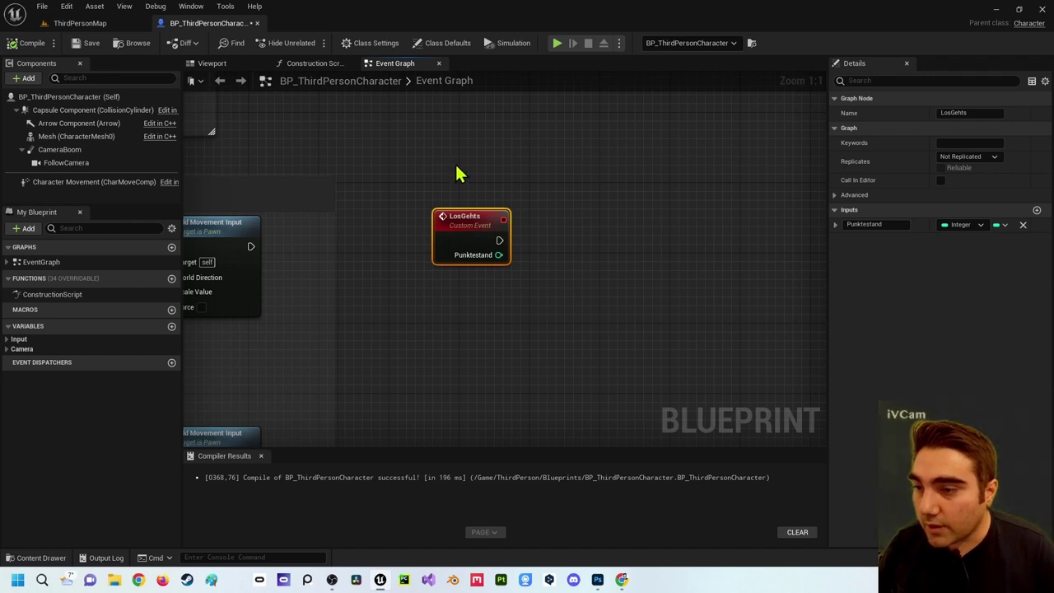
pyautogui.click(85, 43)
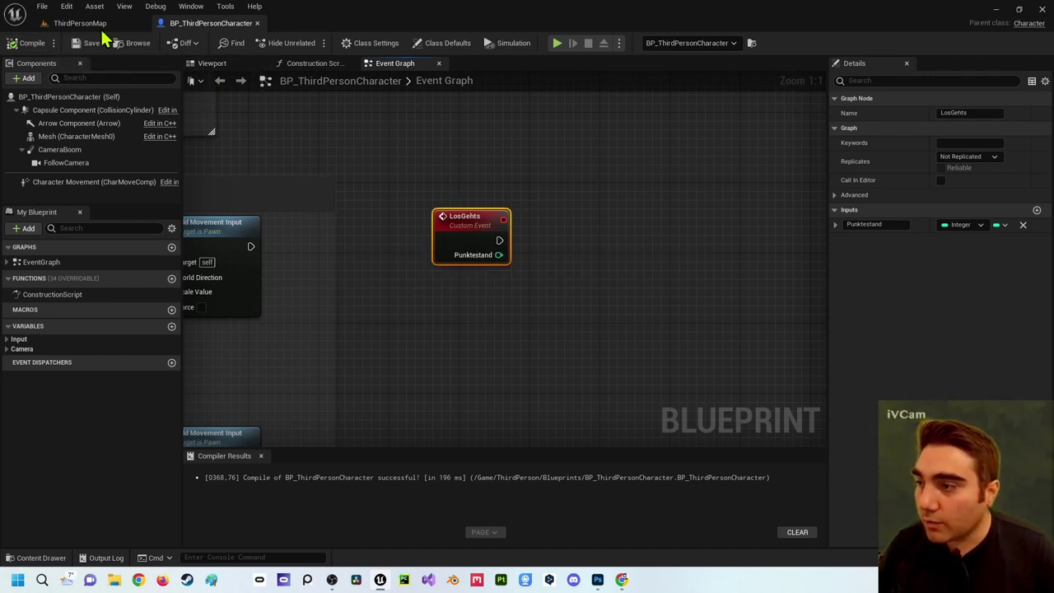
pyautogui.click(76, 23)
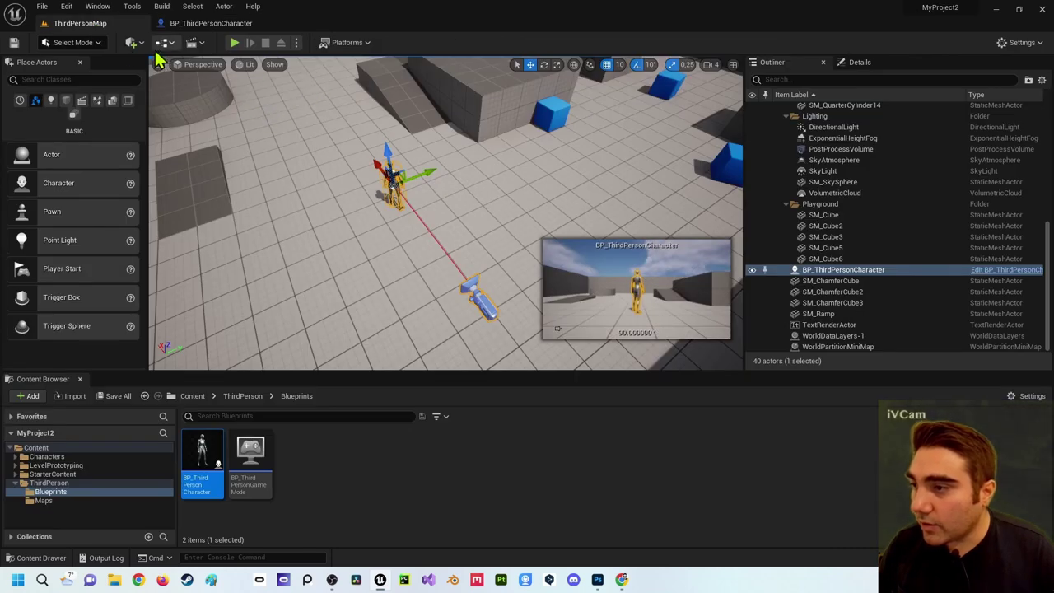
# Open the Level Blueprint from the Blueprints menu and go back to the level
pyautogui.click(163, 42)
pyautogui.click(213, 122)
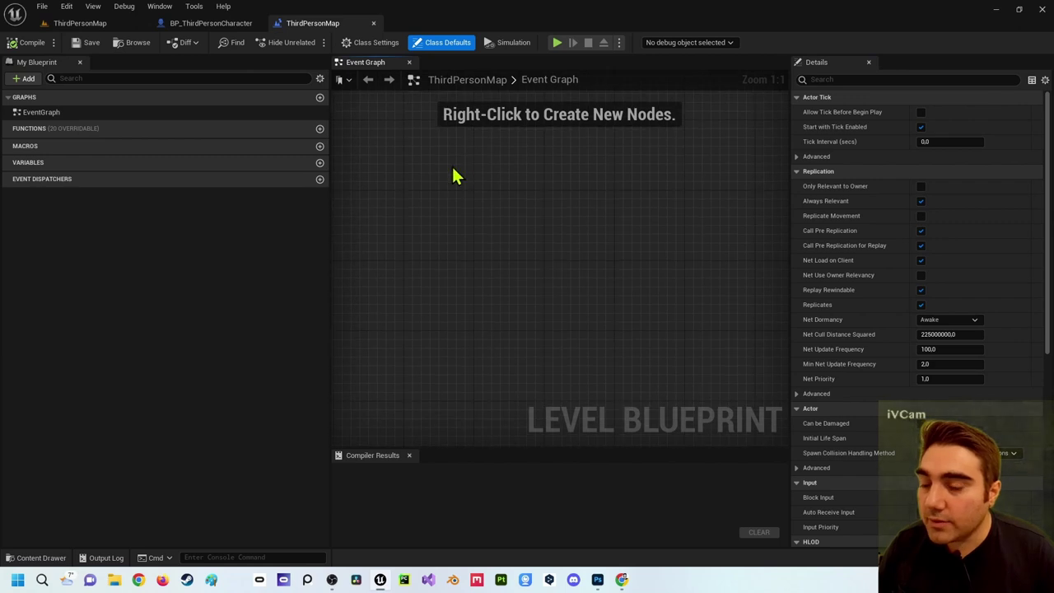
pyautogui.click(82, 25)
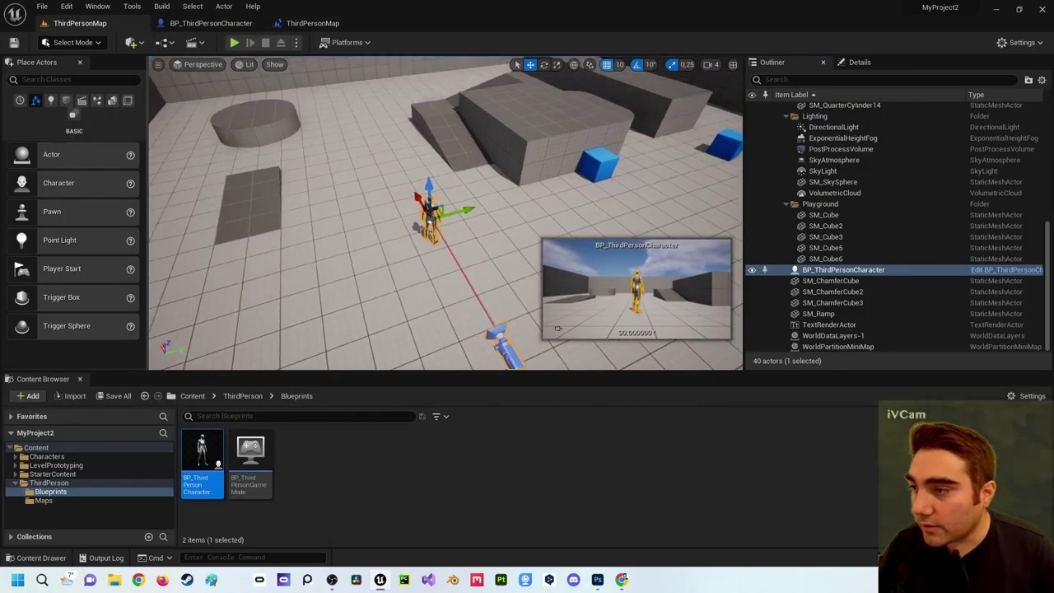
# Place a Cube from Place Actors > Shapes in front of the character
pyautogui.moveTo(461, 134); pyautogui.dragTo(202, 108, button='right')
pyautogui.scroll(2, 308, 199)
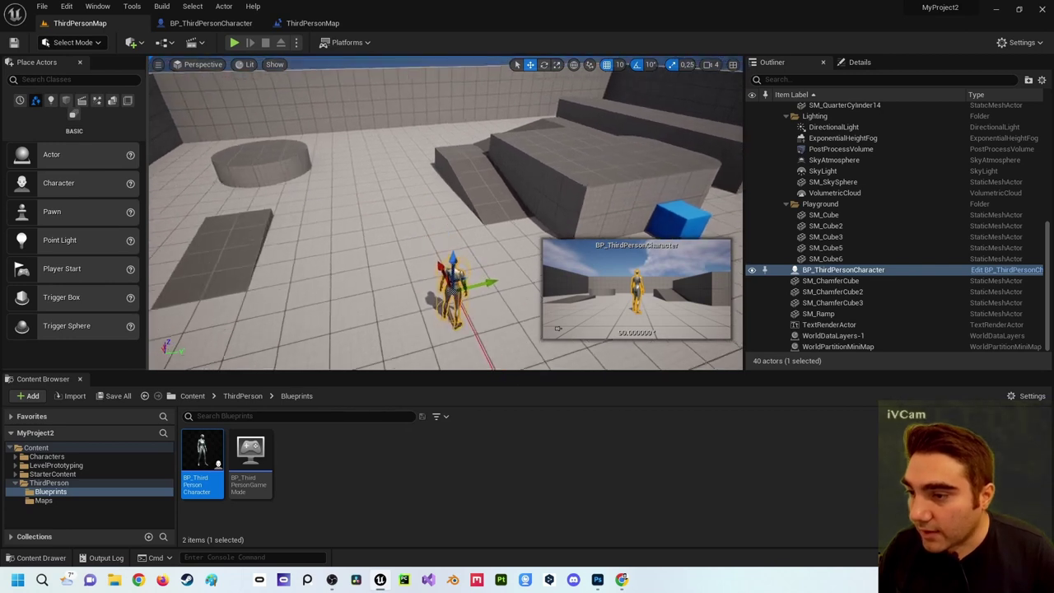
pyautogui.click(67, 100)
pyautogui.moveTo(47, 154); pyautogui.dragTo(417, 227)
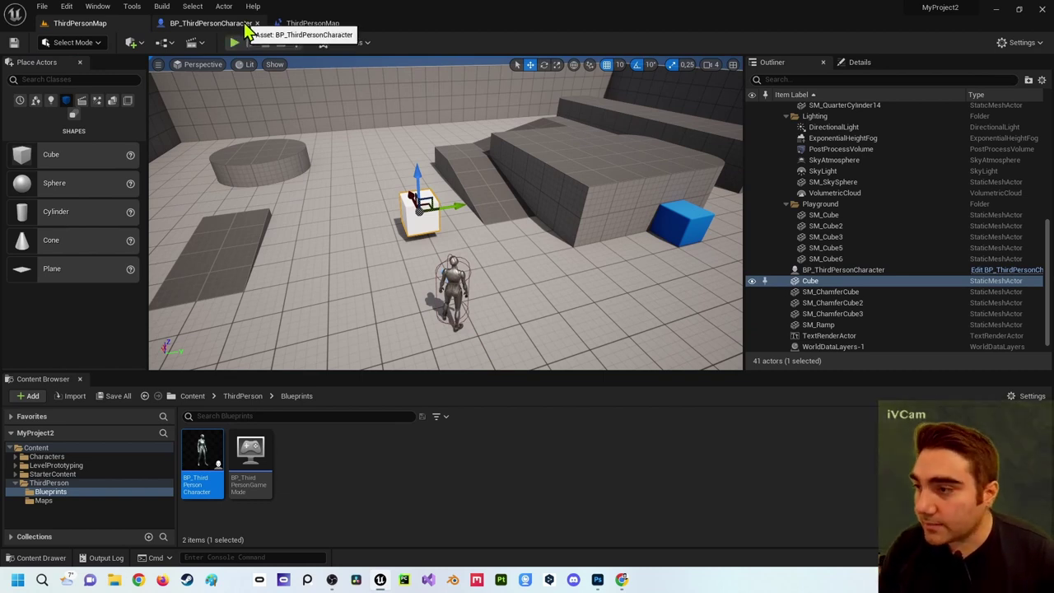
# Add an OnActorHit event for the Cube to the level blueprint
pyautogui.click(290, 24)
pyautogui.rightClick(461, 195)
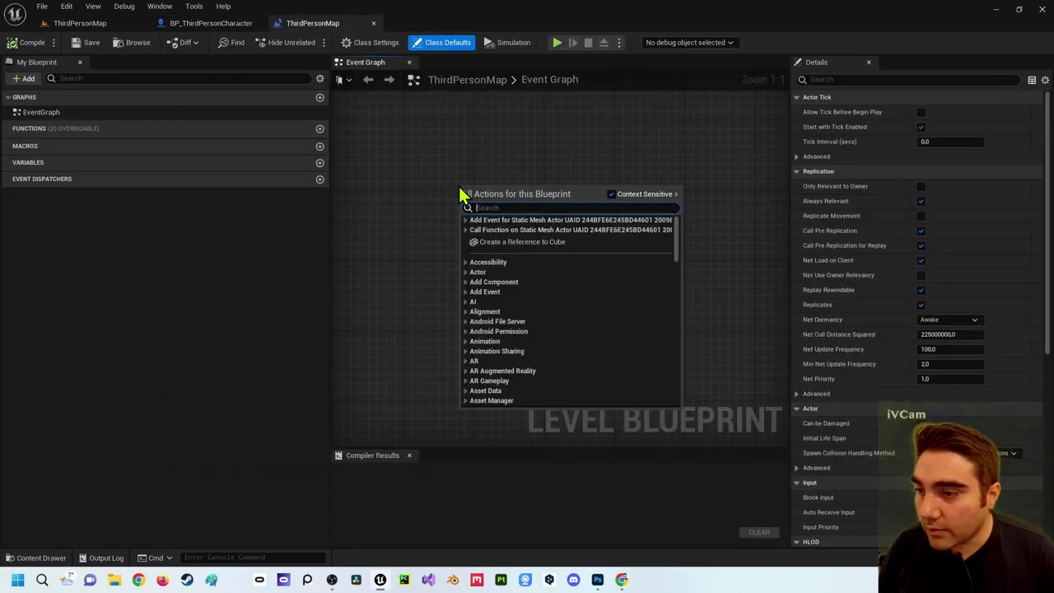
pyautogui.click(466, 220)
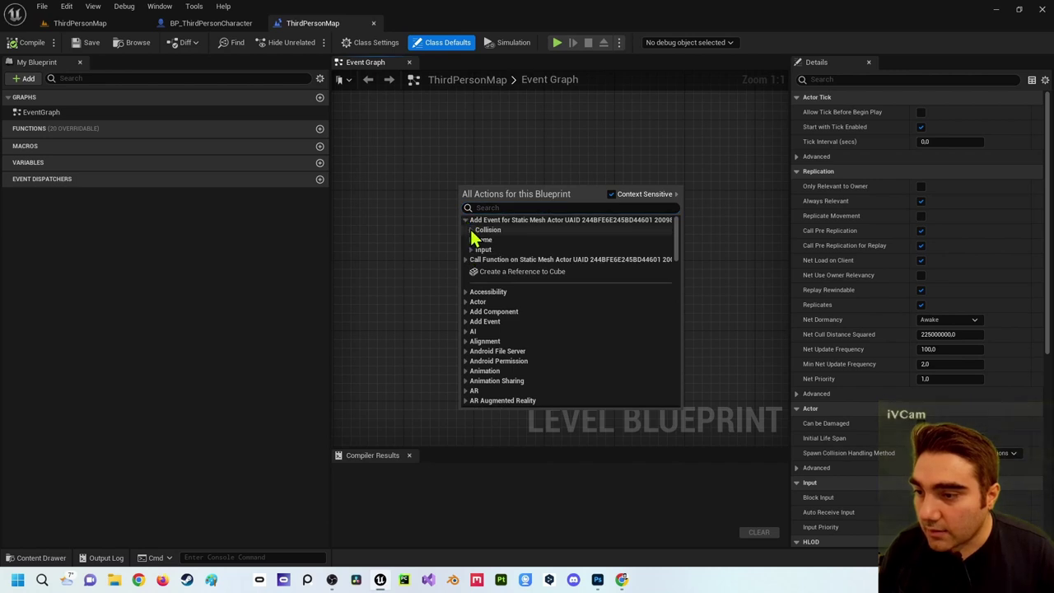
pyautogui.click(472, 231)
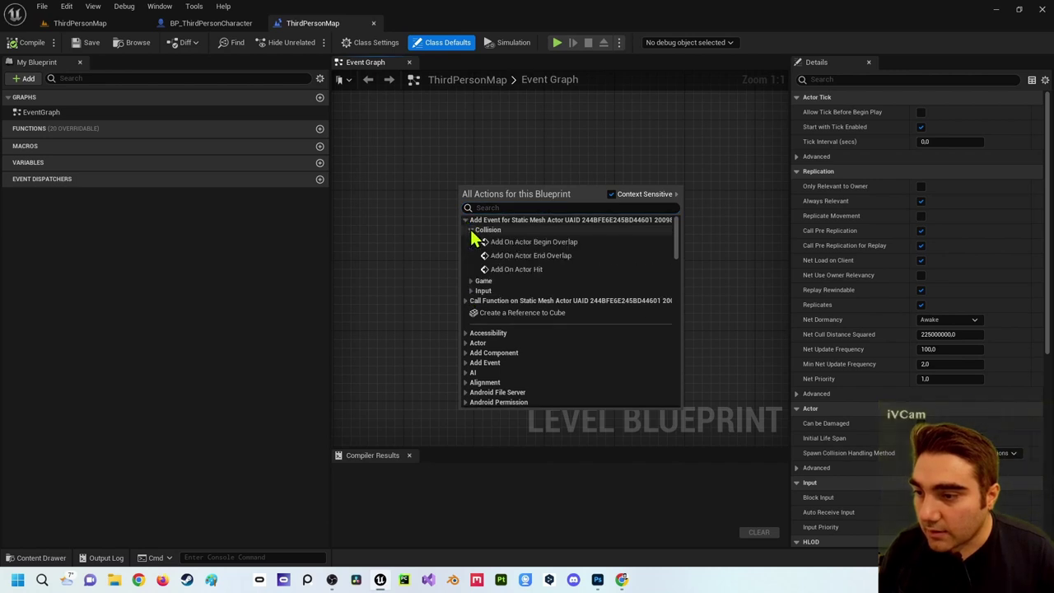
pyautogui.click(523, 271)
pyautogui.moveTo(518, 266); pyautogui.dragTo(503, 234)
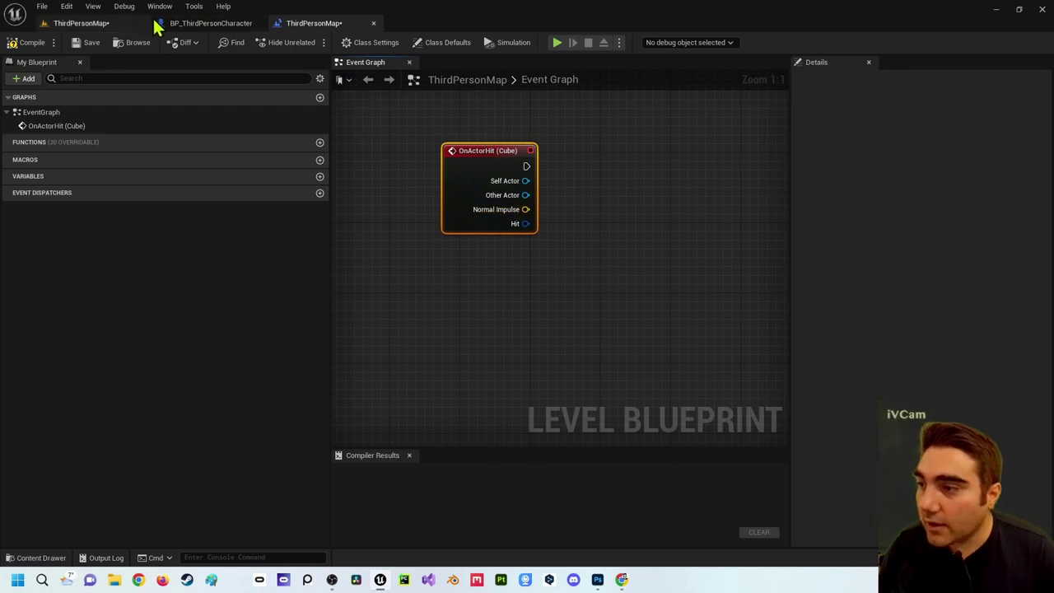
# Check the cube in the level, shift the OnActorHit (Cube) node left, and return to BP_ThirdPersonCharacter
pyautogui.click(83, 23)
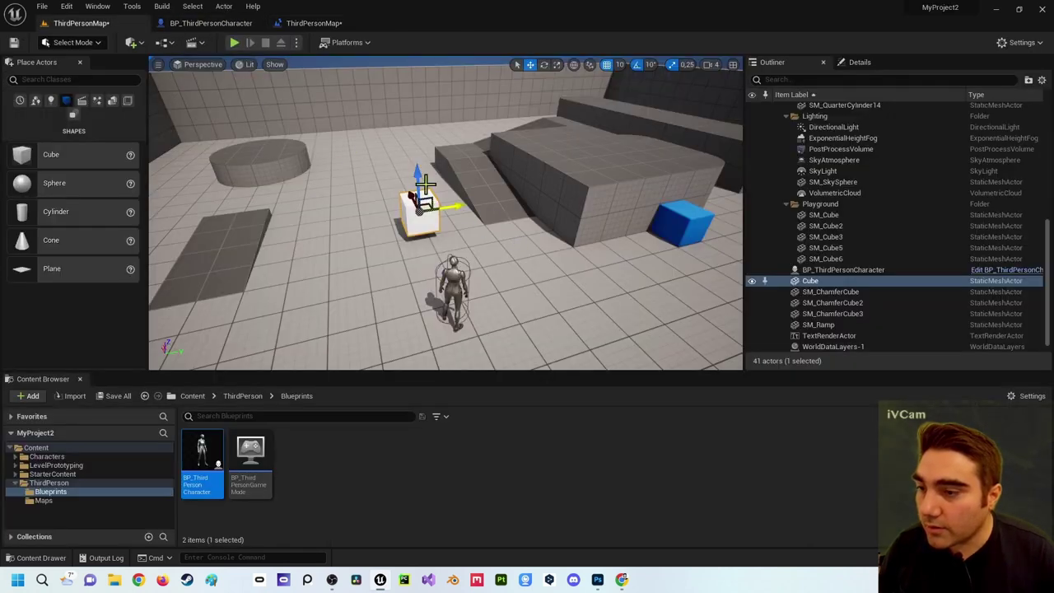
pyautogui.click(313, 23)
pyautogui.moveTo(532, 174); pyautogui.dragTo(466, 179)
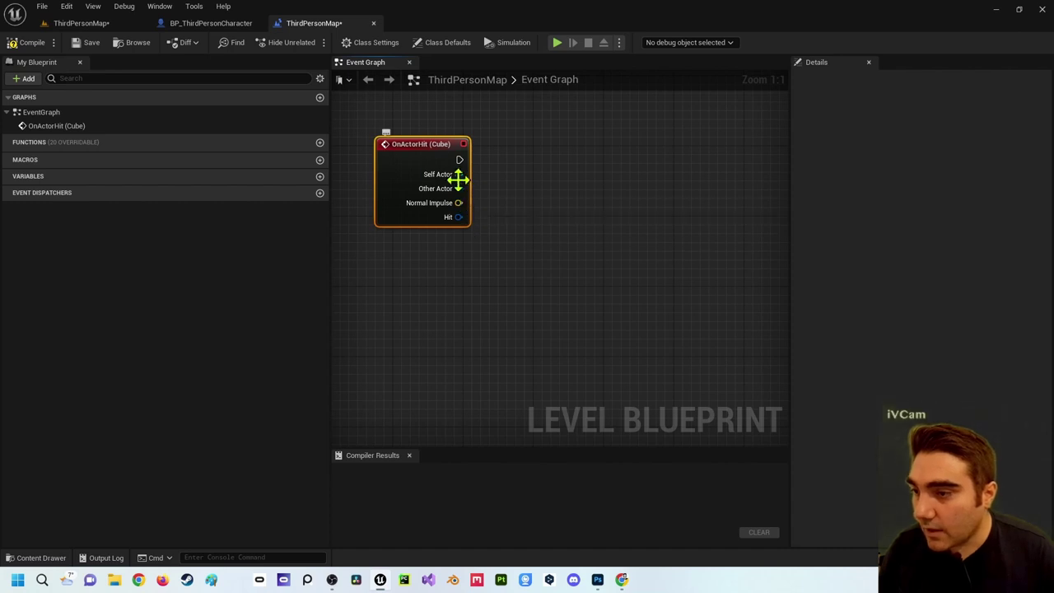
pyautogui.click(202, 23)
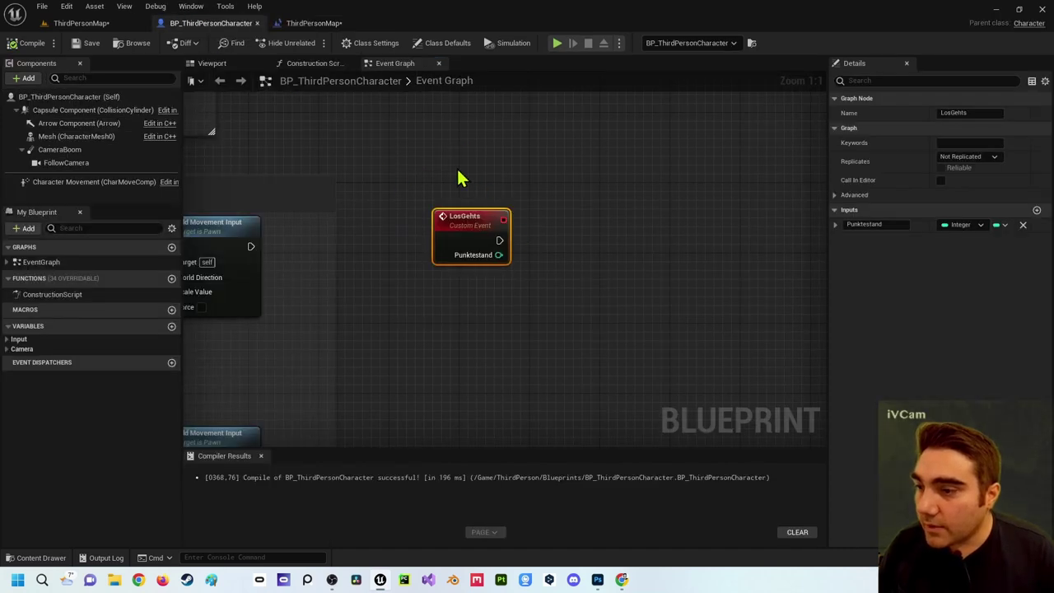
# Attach a Print String node to LosGehts' execution output and straighten its wire
pyautogui.moveTo(391, 186); pyautogui.dragTo(531, 303)
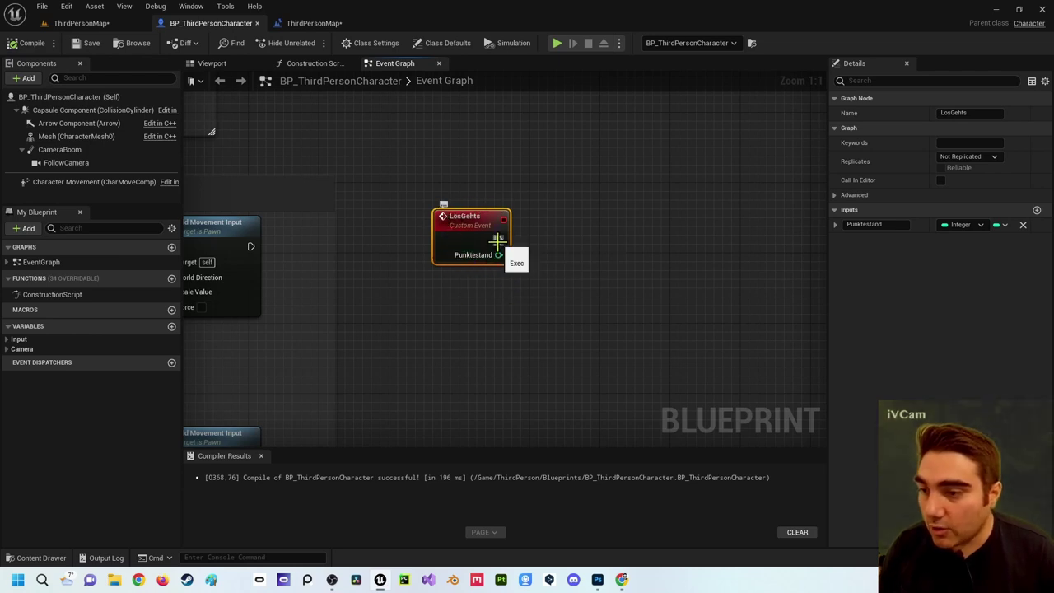
pyautogui.moveTo(497, 240); pyautogui.dragTo(638, 238)
pyautogui.write('p')
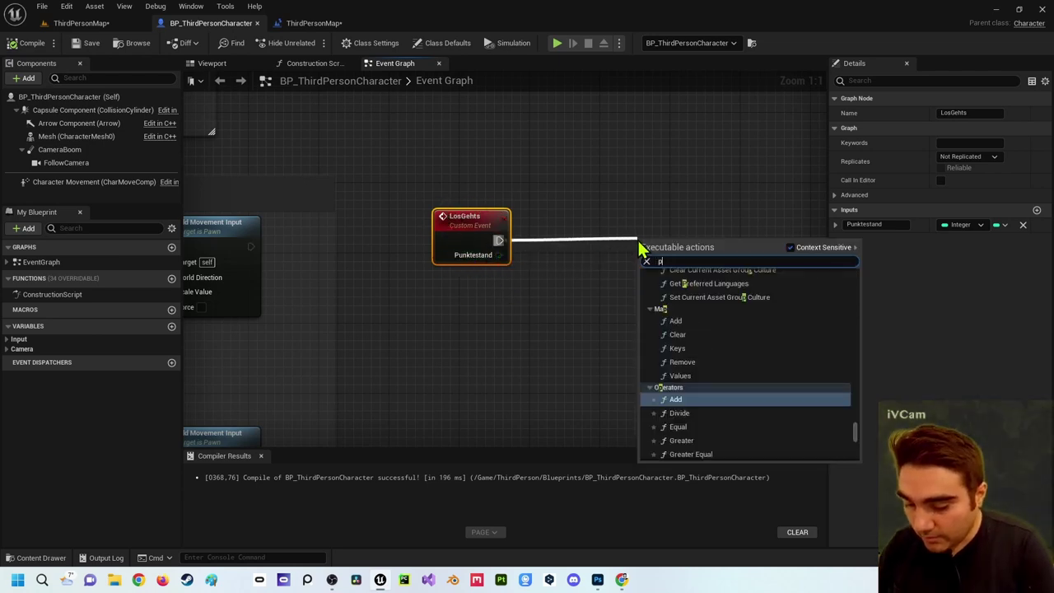
pyautogui.write('rint')
pyautogui.press('Return')
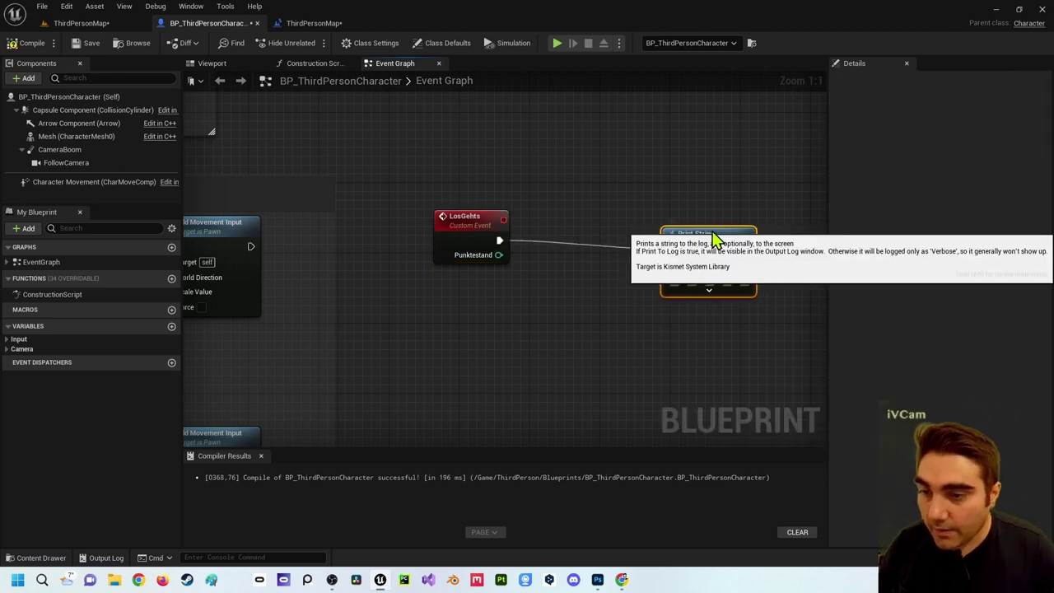
pyautogui.moveTo(715, 238); pyautogui.dragTo(750, 233)
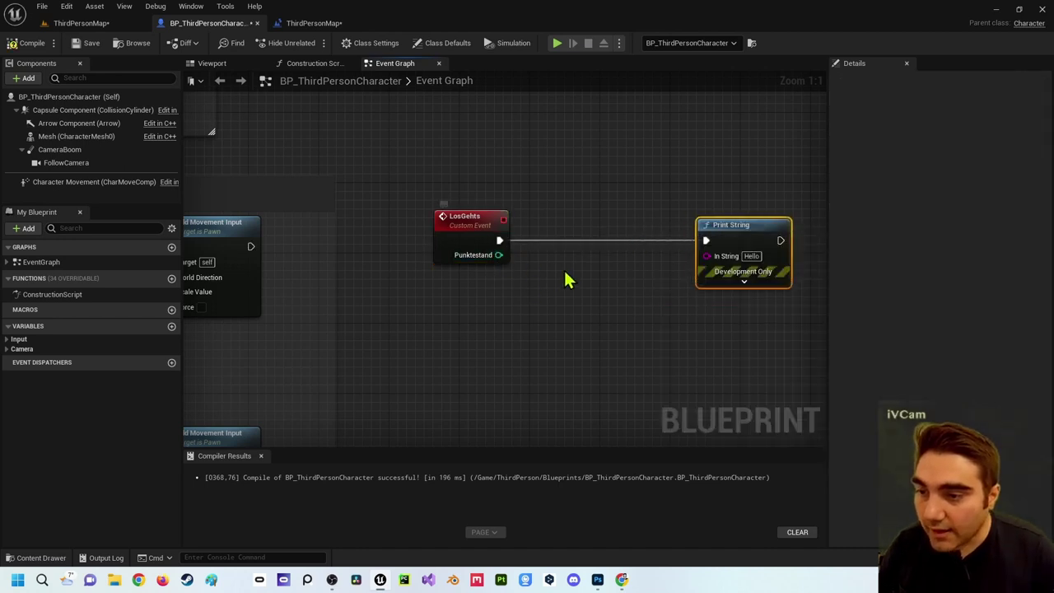
pyautogui.moveTo(654, 292); pyautogui.dragTo(617, 170, button='right')
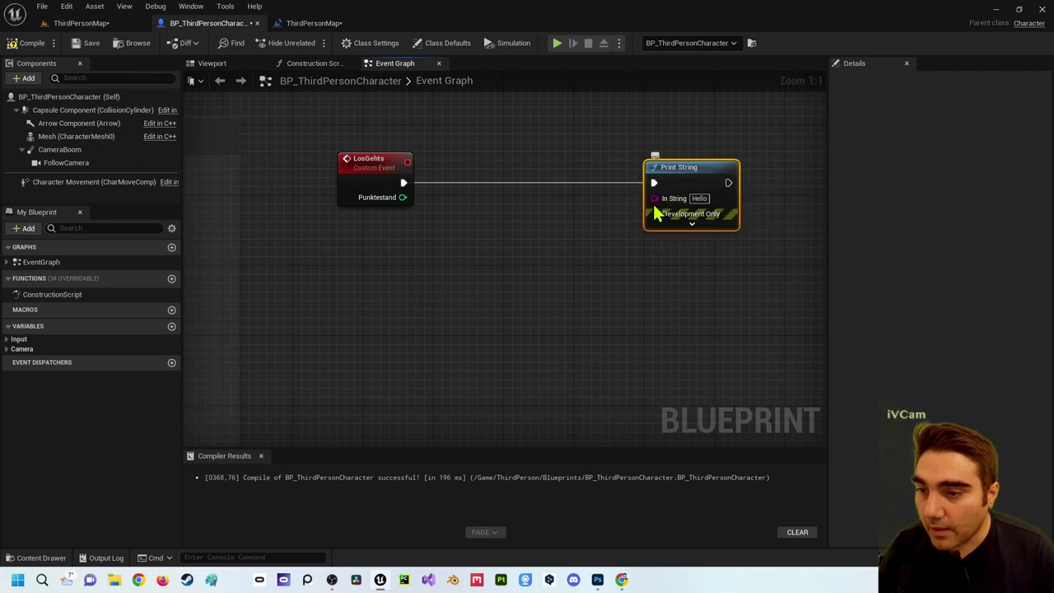
# Feed In String from an Append node joining 'Dein Punktestand ist: ' with Punktestand
pyautogui.moveTo(654, 199); pyautogui.dragTo(602, 258)
pyautogui.write('append')
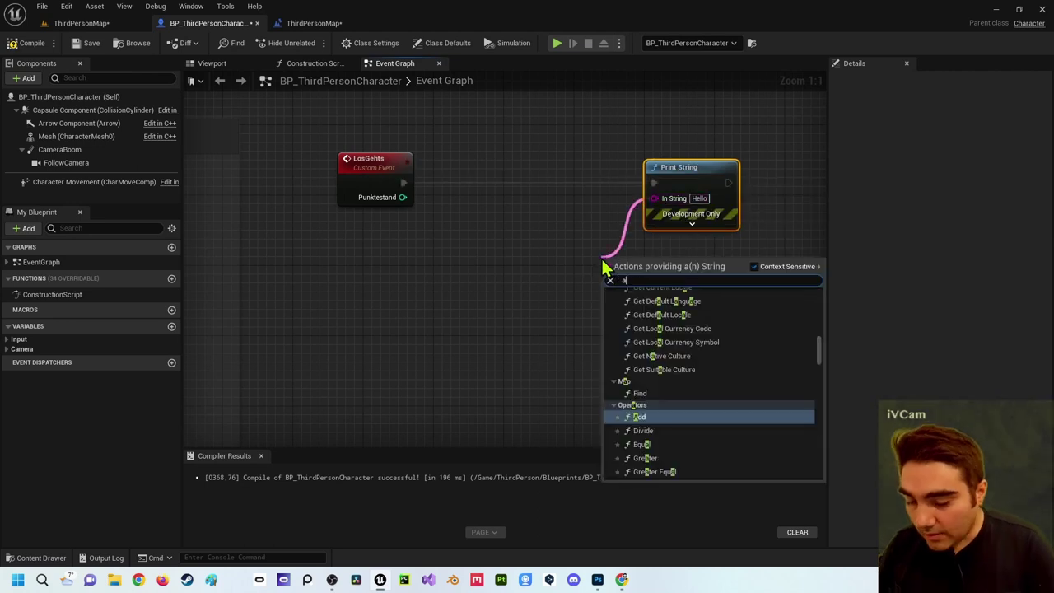
pyautogui.press('Return')
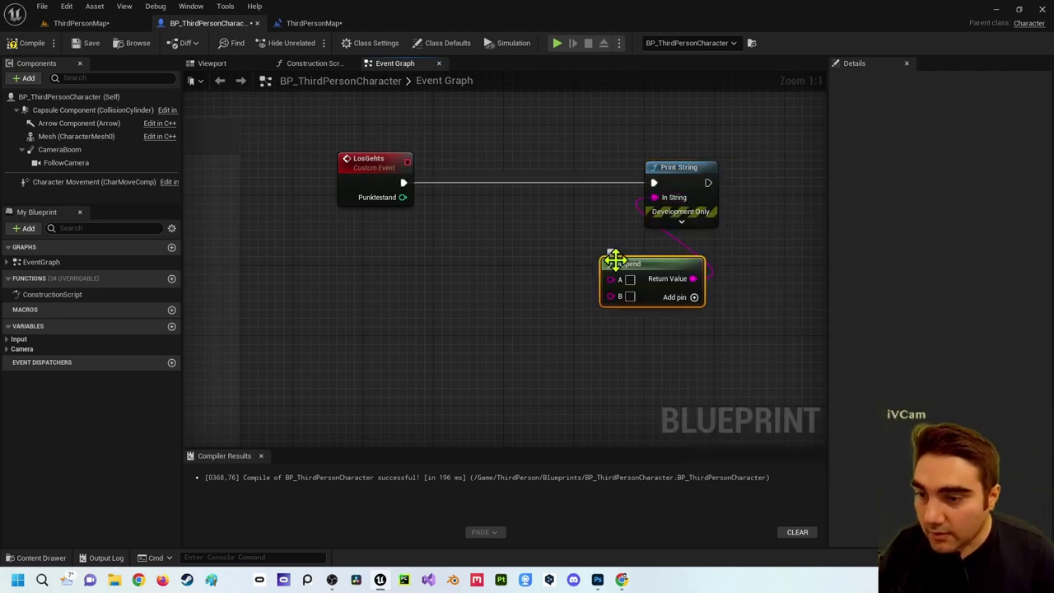
pyautogui.moveTo(614, 261); pyautogui.dragTo(545, 252)
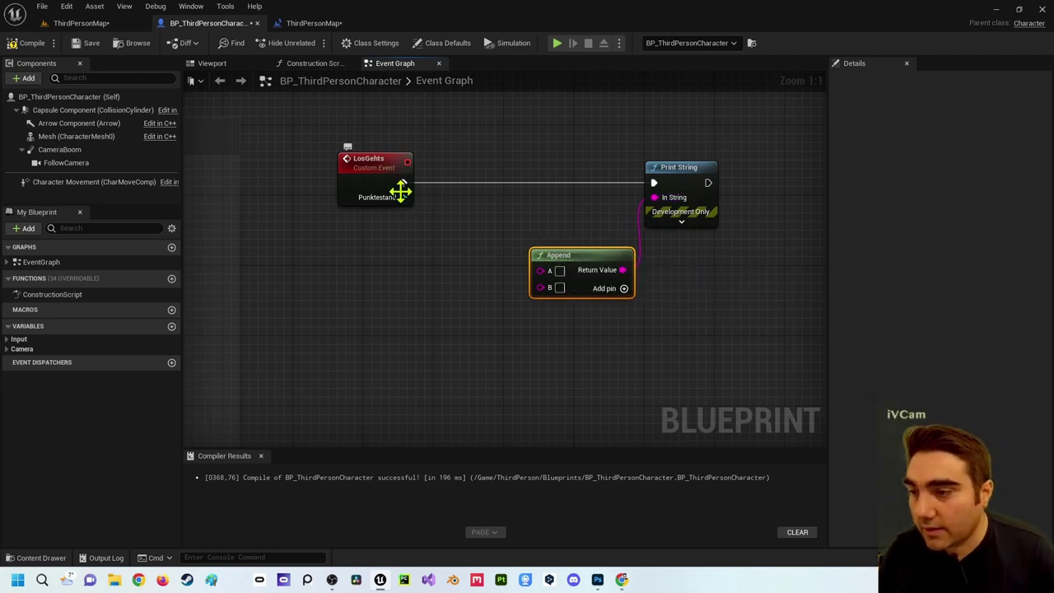
pyautogui.moveTo(403, 197)
pyautogui.mouseDown()
pyautogui.moveTo(403, 207)
pyautogui.moveTo(544, 291)
pyautogui.mouseUp()
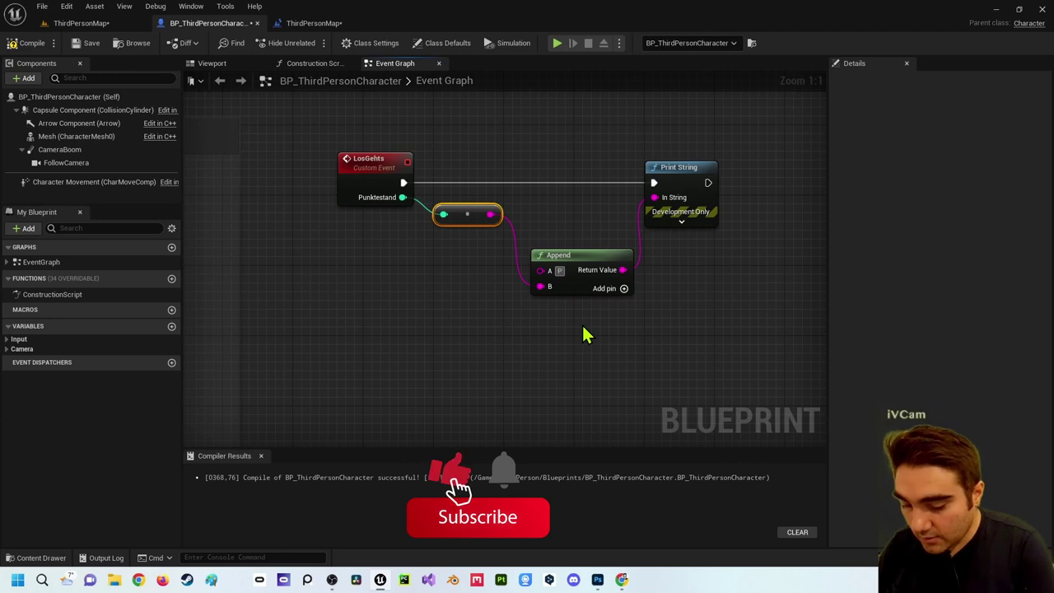
pyautogui.write('Dein P')
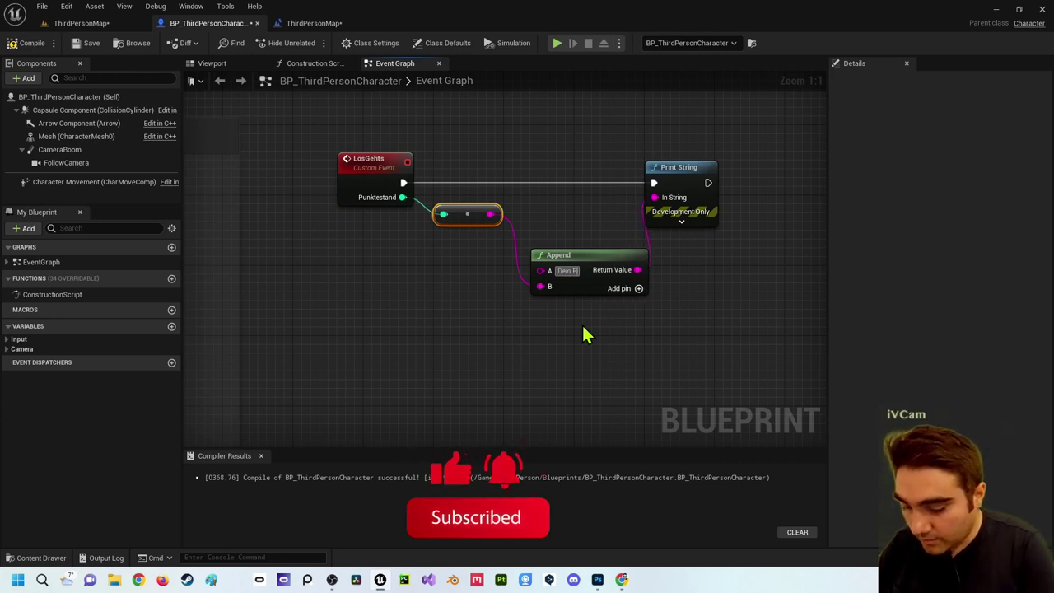
pyautogui.write('unktestand')
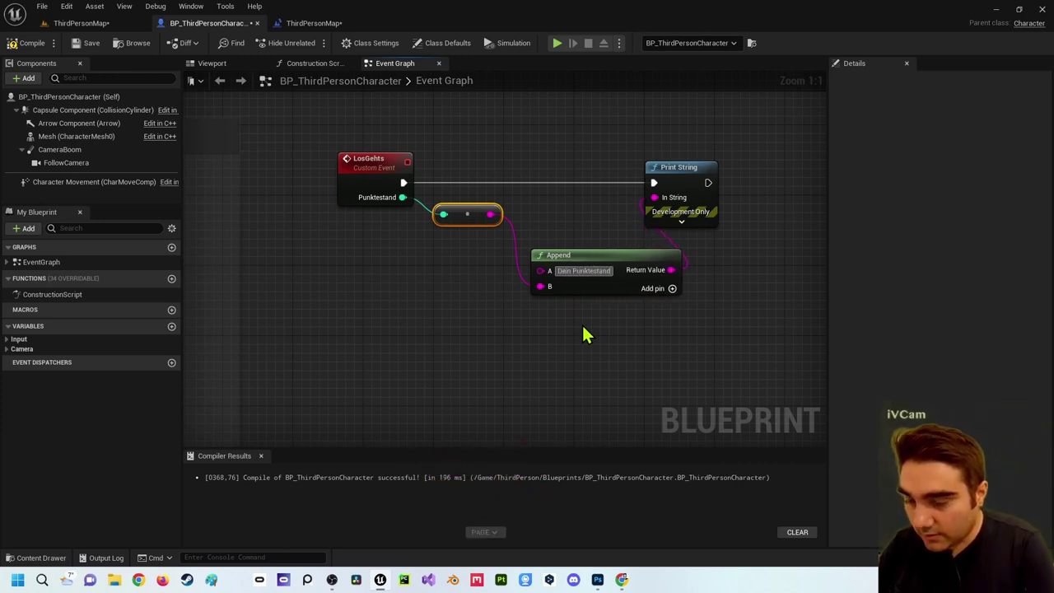
pyautogui.write(': ktestand ist:')
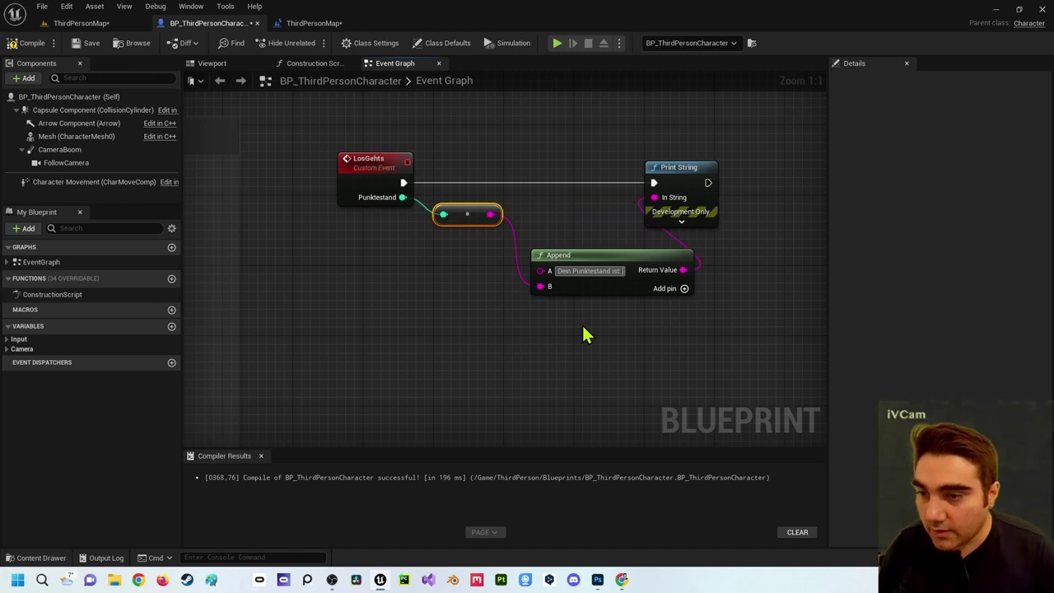
# Compile the character blueprint, nudging the Print String node right
pyautogui.click(32, 42)
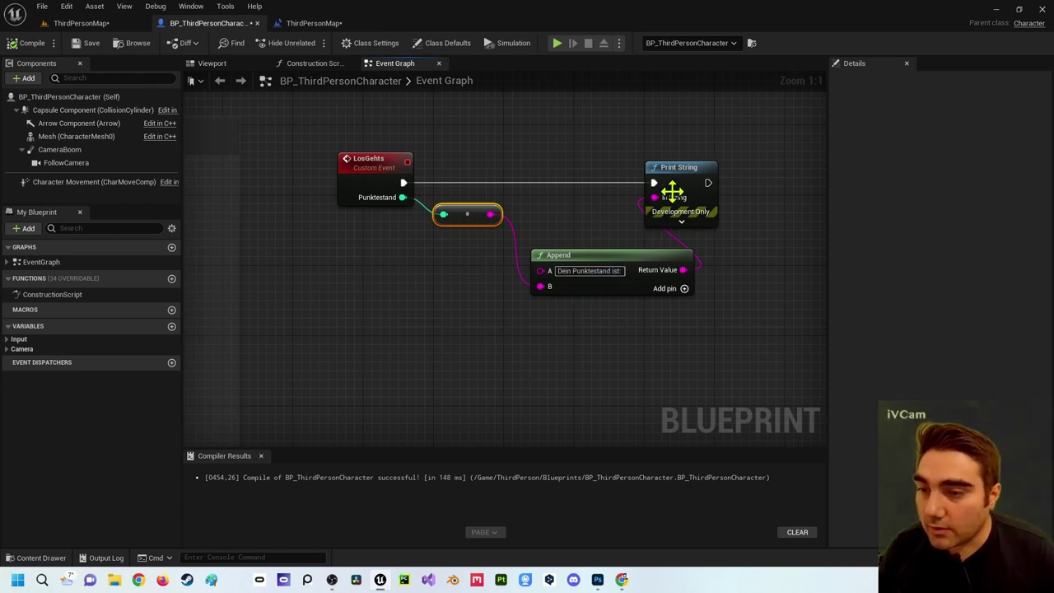
pyautogui.moveTo(686, 194); pyautogui.dragTo(739, 194)
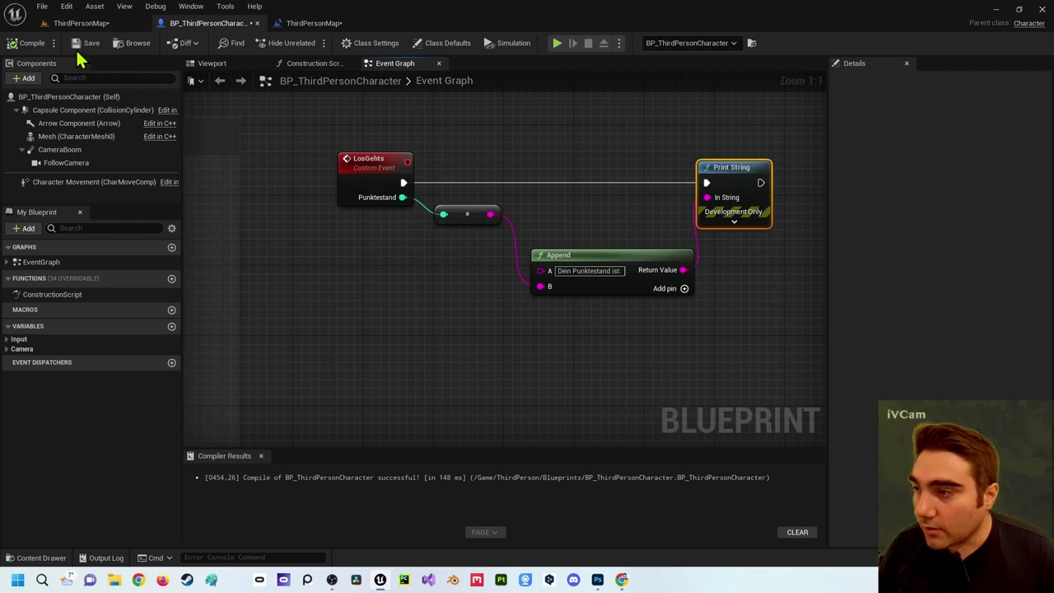
pyautogui.click(33, 43)
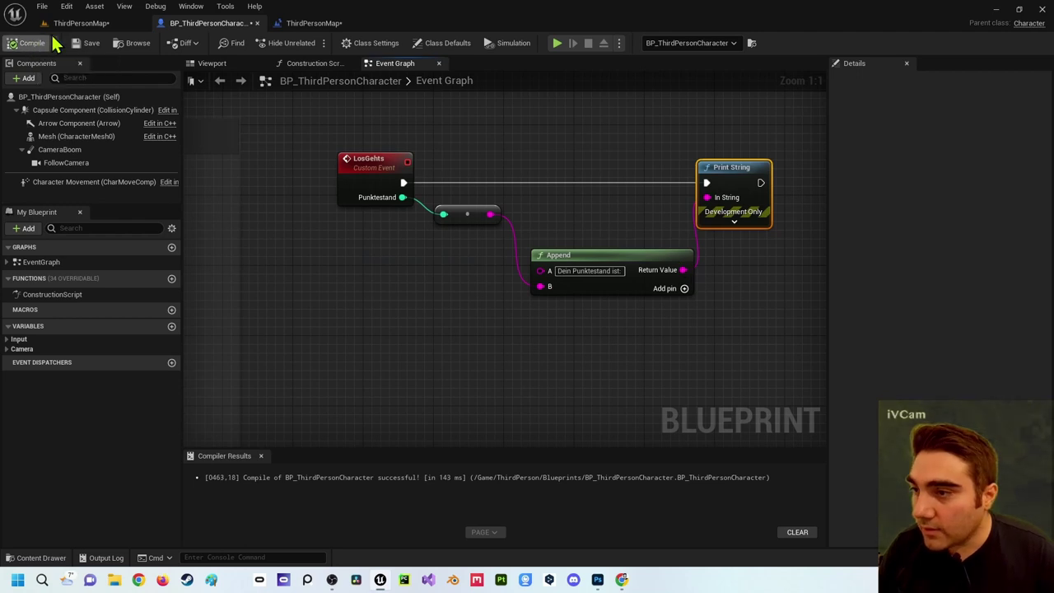
# Select the BP_ThirdPersonCharacter actor in the level viewport
pyautogui.click(295, 23)
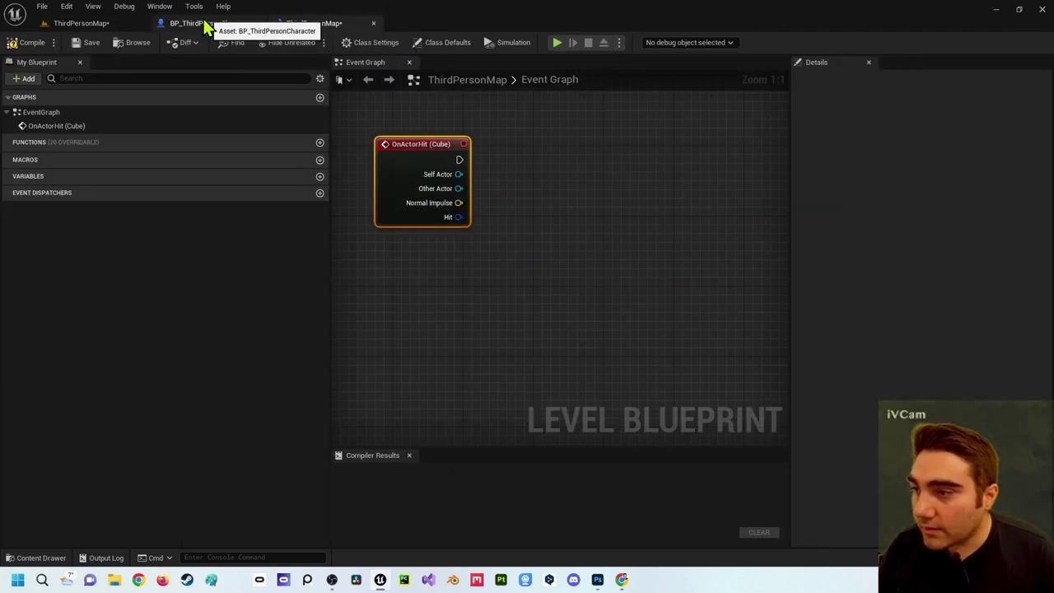
pyautogui.click(93, 33)
pyautogui.click(463, 284)
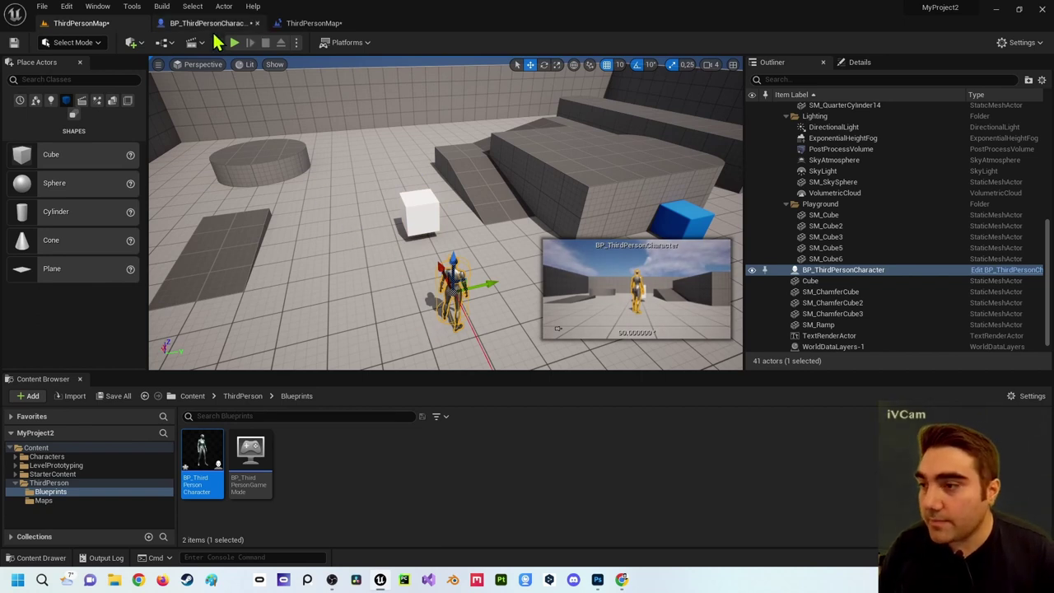
# Add a BP_ThirdPersonCharacter reference to the level blueprint and call Los Gehts on it
pyautogui.click(301, 25)
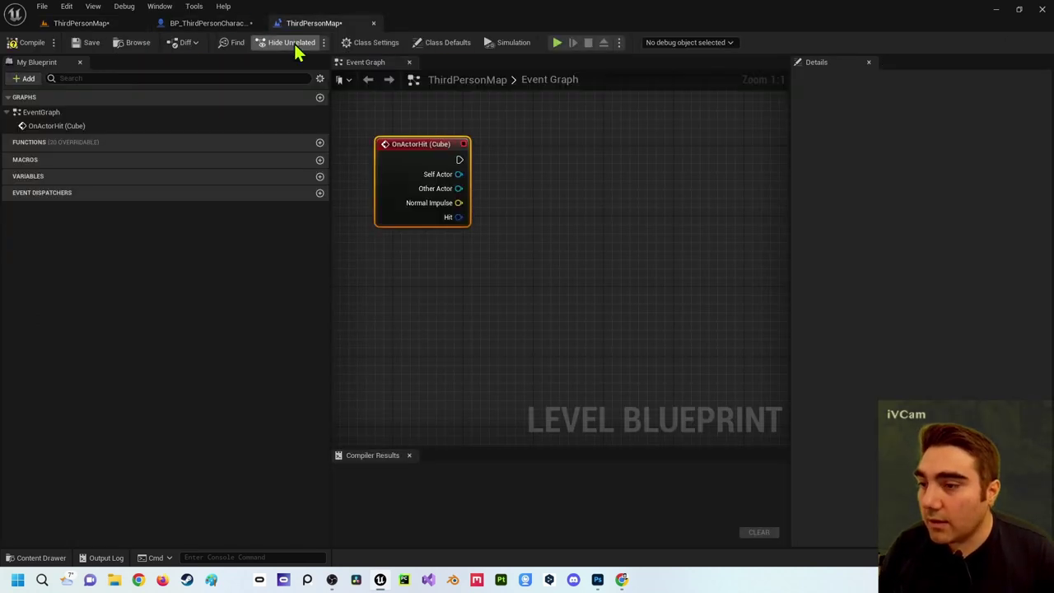
pyautogui.rightClick(402, 290)
pyautogui.click(435, 339)
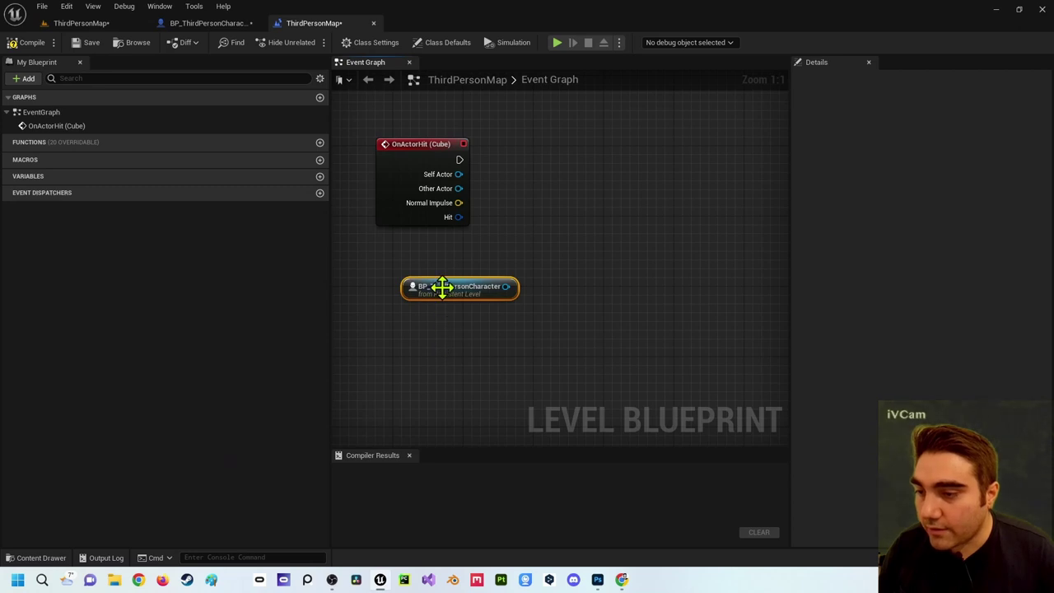
pyautogui.moveTo(443, 286); pyautogui.dragTo(419, 252)
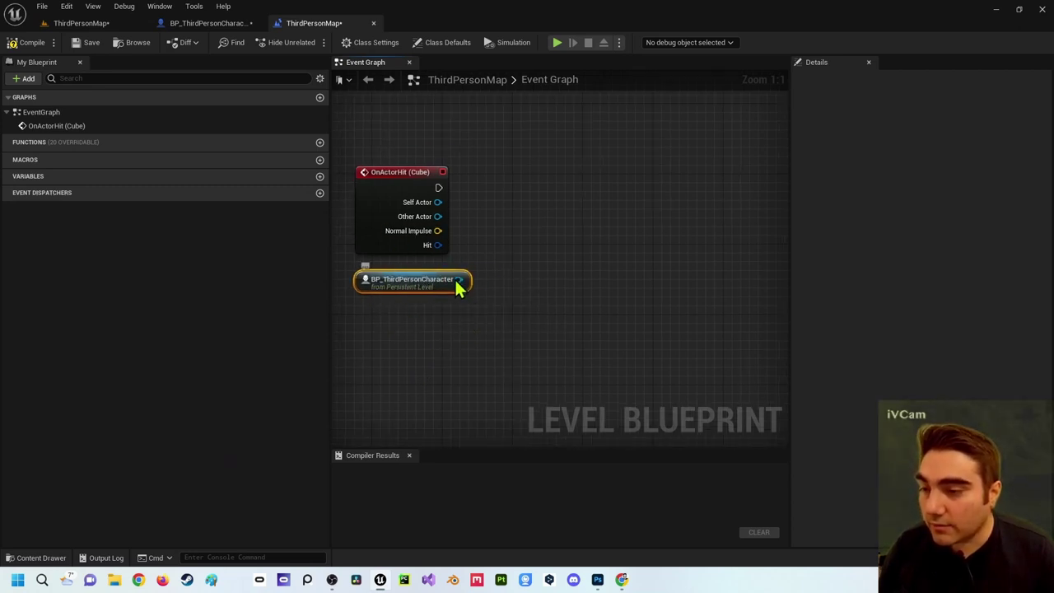
pyautogui.moveTo(460, 280); pyautogui.dragTo(512, 179)
pyautogui.write('los')
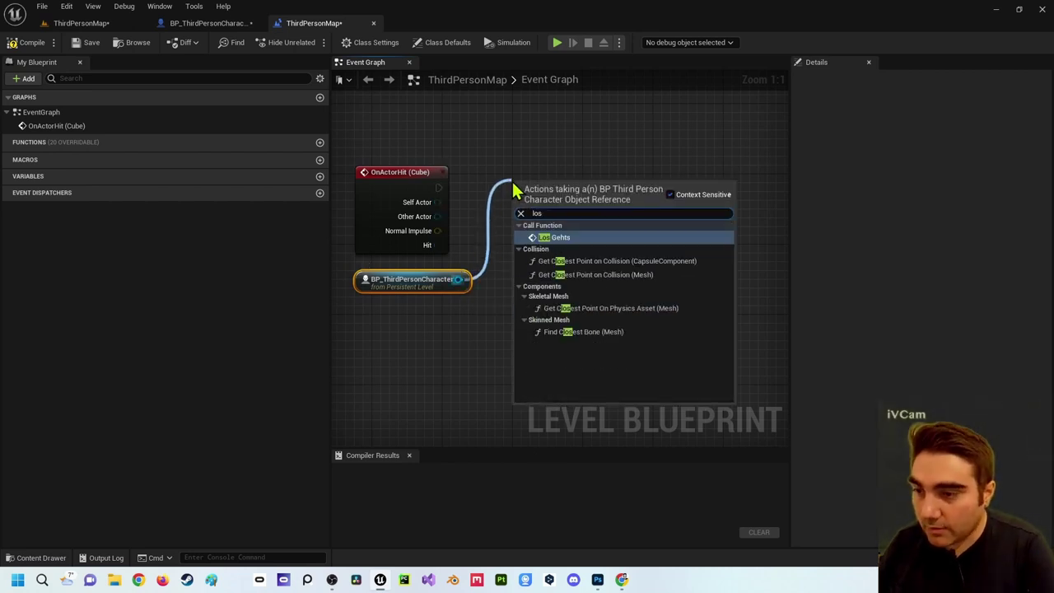
pyautogui.press('Return')
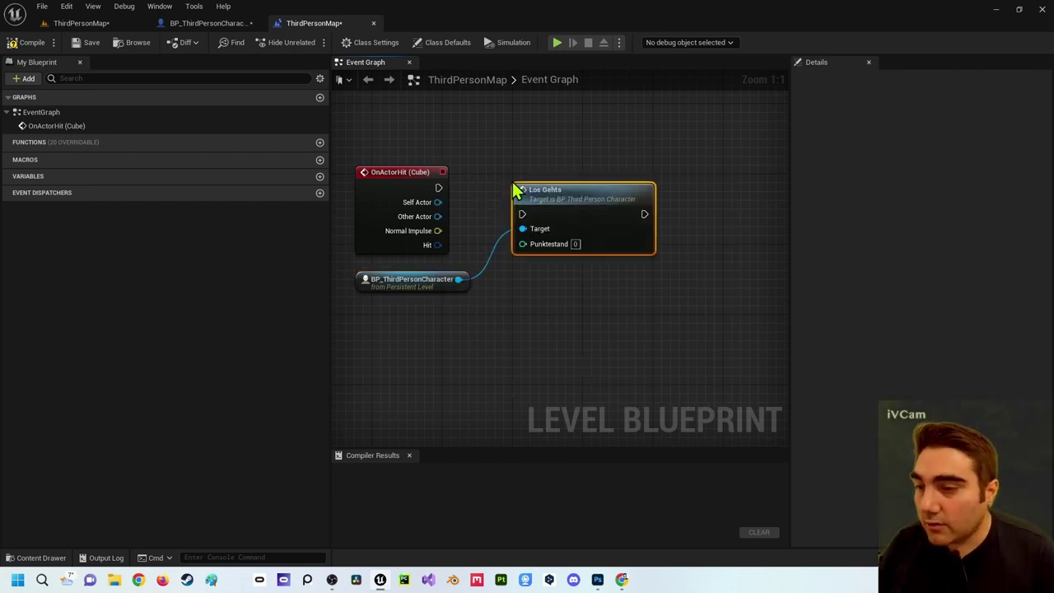
pyautogui.moveTo(514, 190); pyautogui.dragTo(593, 163)
# Wire OnActorHit (Cube)'s execution into Los Gehts and check the character blueprint's LosGehts event
pyautogui.moveTo(439, 188)
pyautogui.mouseDown()
pyautogui.moveTo(497, 198)
pyautogui.moveTo(601, 188)
pyautogui.moveTo(648, 169)
pyautogui.mouseUp()
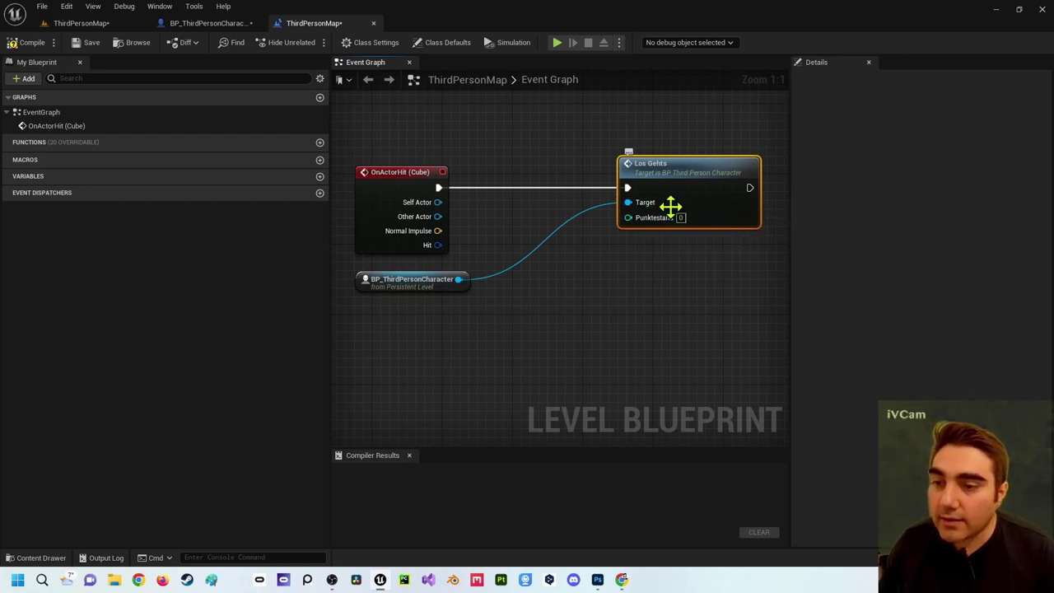
pyautogui.click(198, 22)
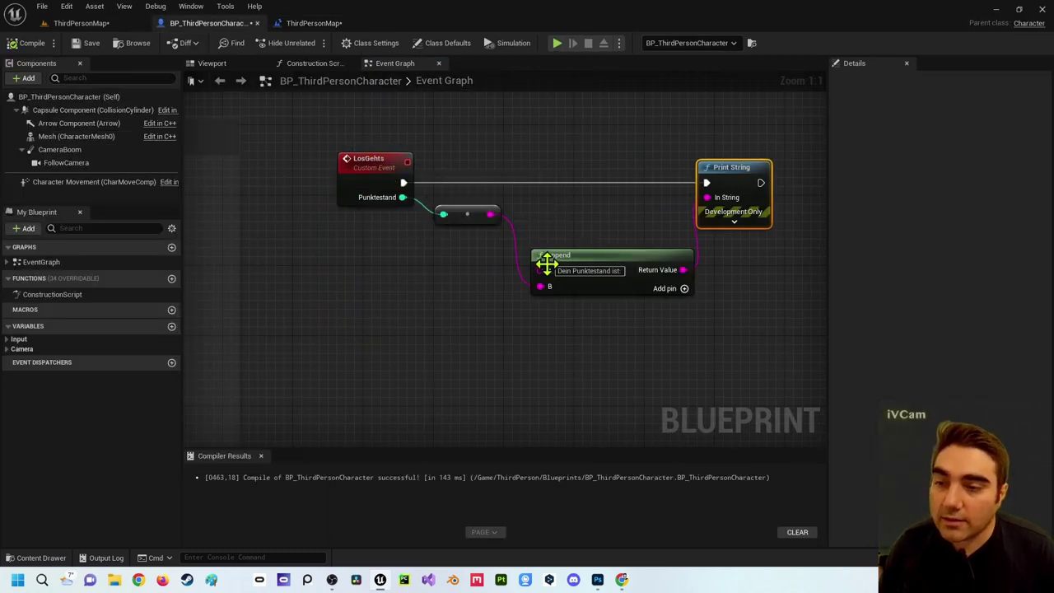
pyautogui.click(305, 23)
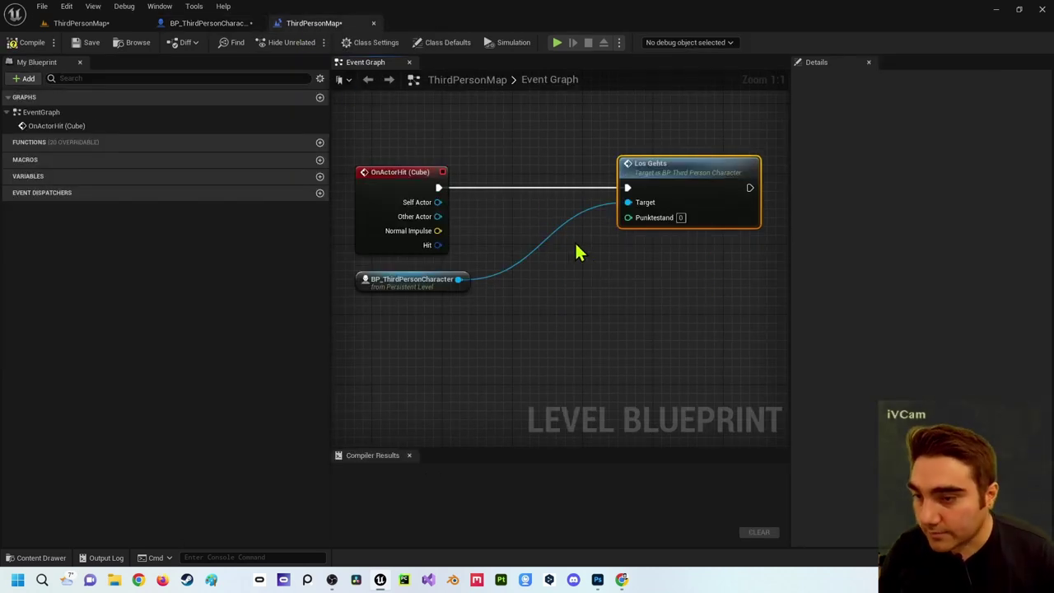
# Promote Los Gehts' Punktestand input to a new integer variable
pyautogui.rightClick(628, 219)
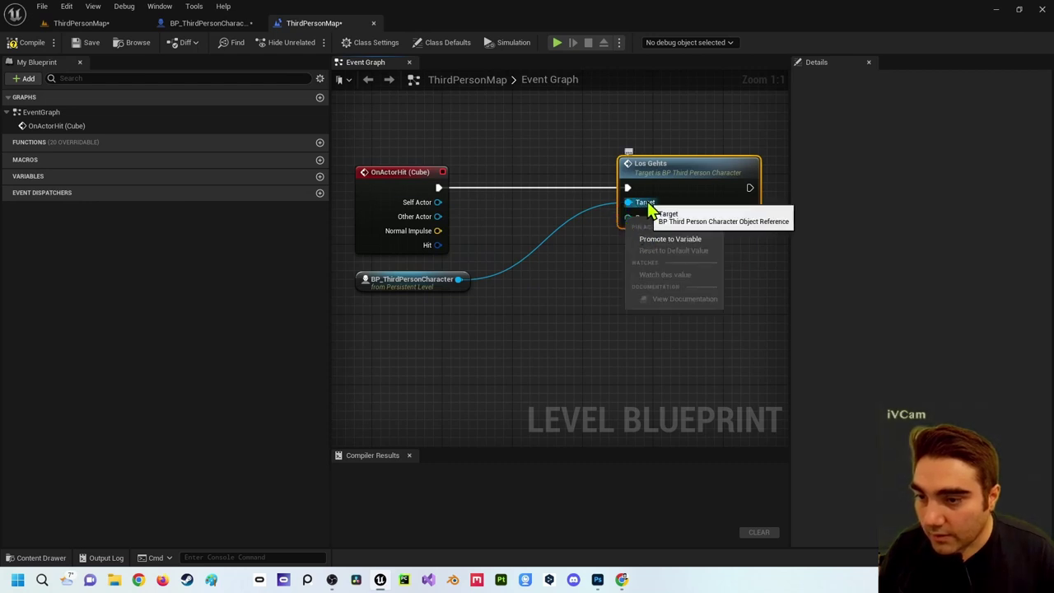
pyautogui.click(600, 224)
pyautogui.rightClick(628, 218)
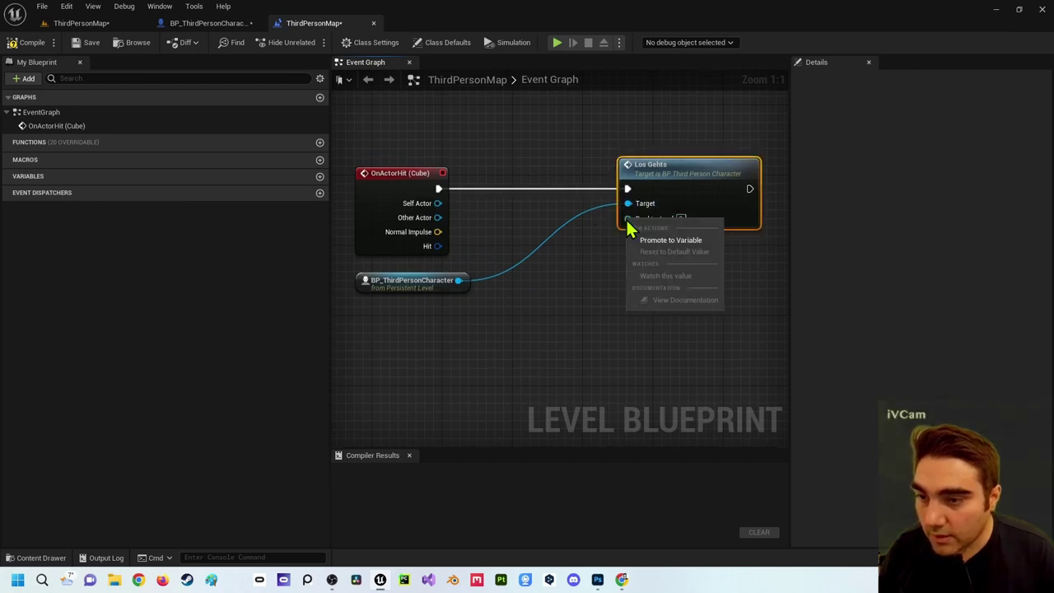
pyautogui.click(647, 242)
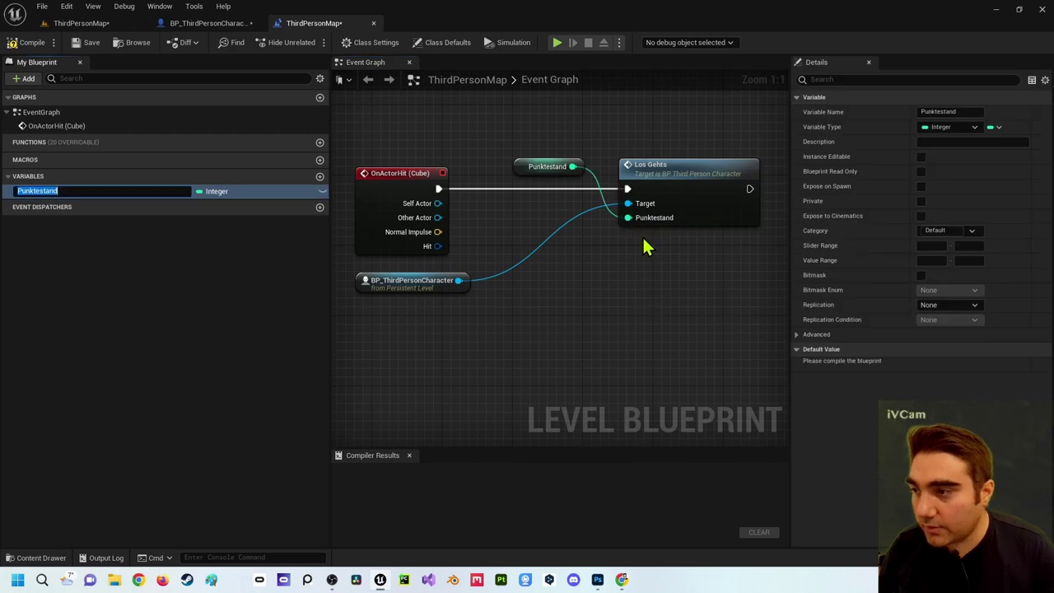
pyautogui.press('Return')
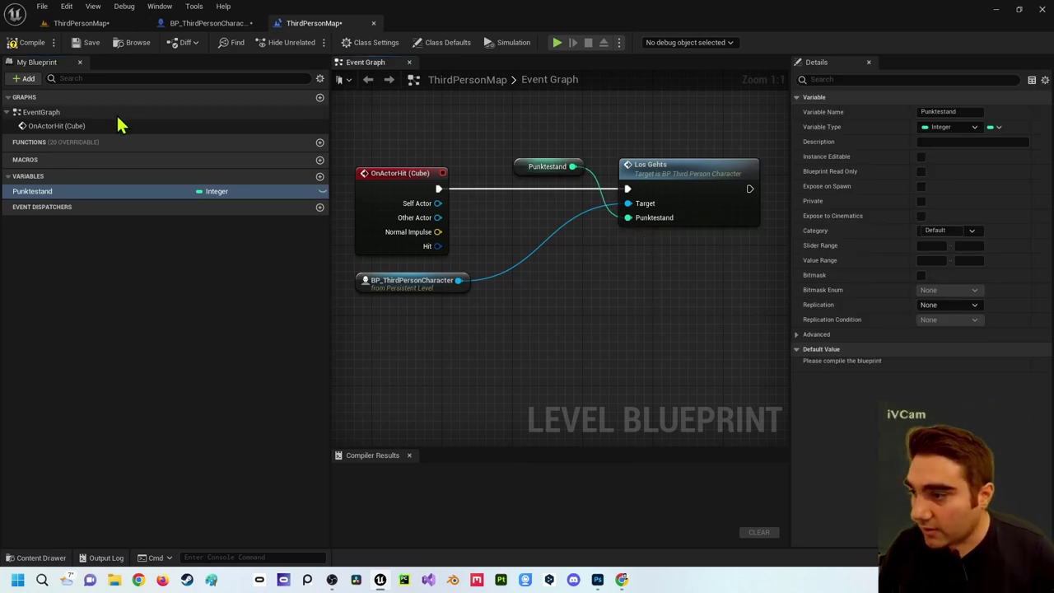
pyautogui.moveTo(522, 170); pyautogui.dragTo(548, 302)
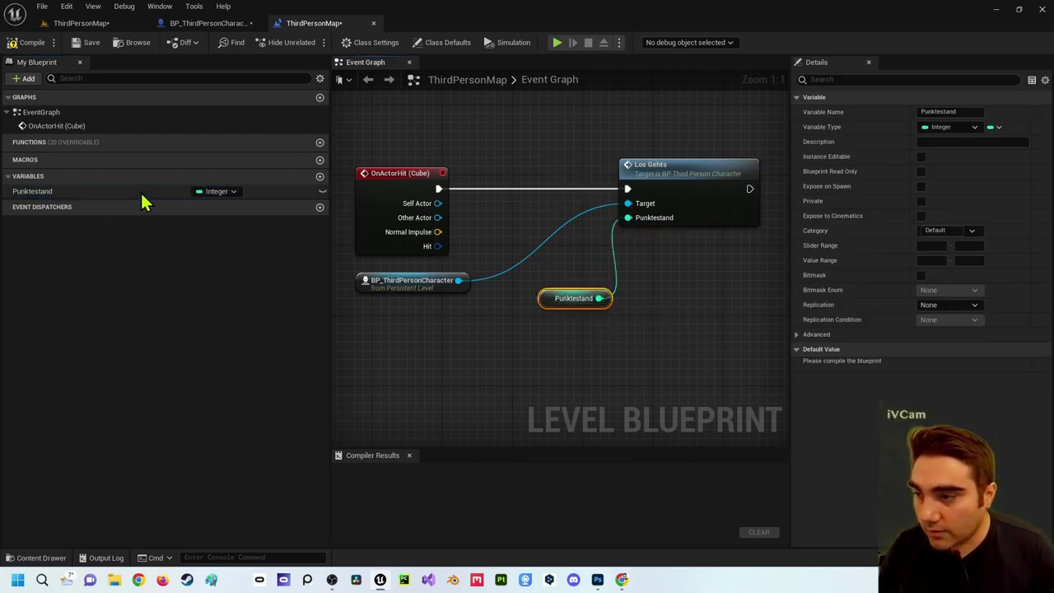
# Rename the variable to Punktestand_jetzt and tidy the getter and Los Gehts nodes
pyautogui.click(99, 197)
pyautogui.click(93, 190)
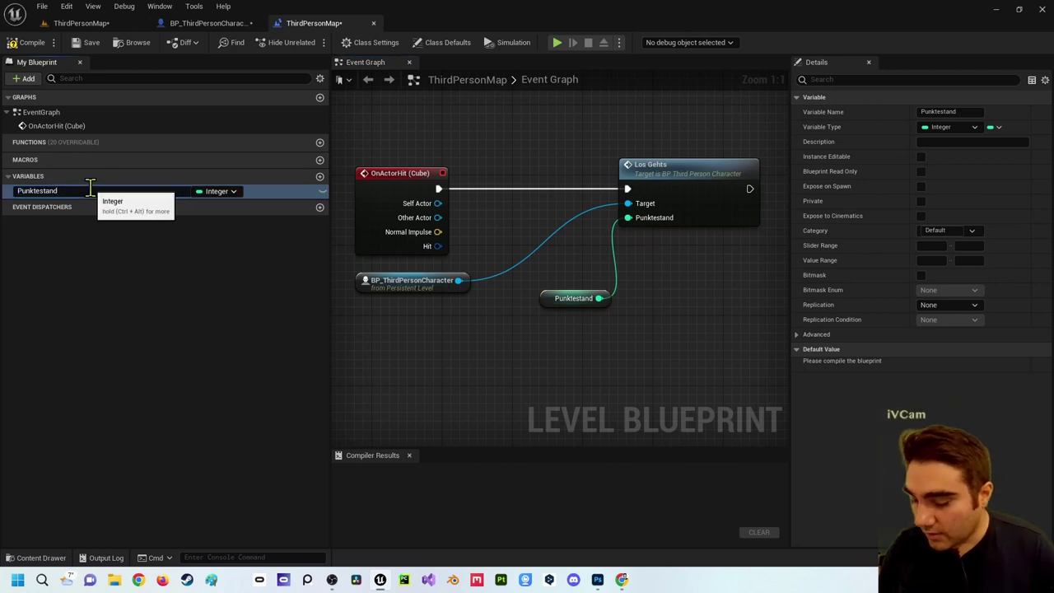
pyautogui.write('_jetzt')
pyautogui.press('Return')
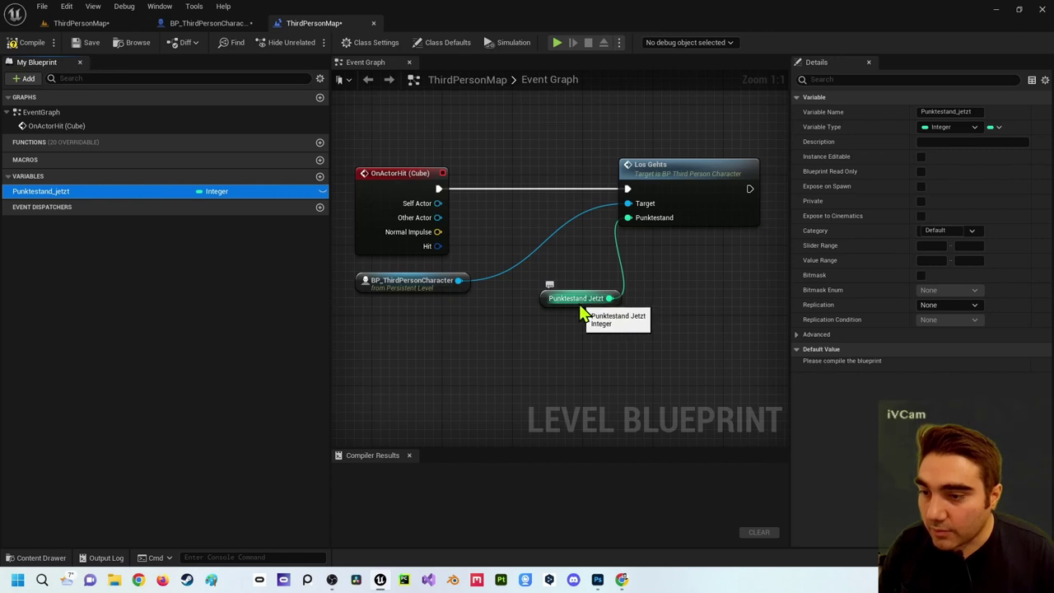
pyautogui.moveTo(579, 301); pyautogui.dragTo(593, 311)
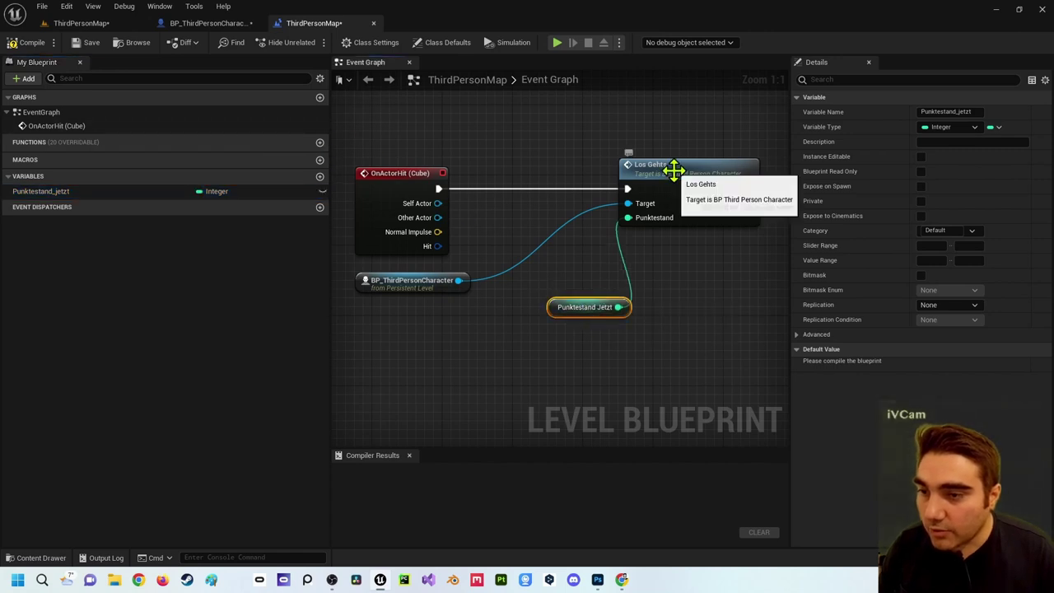
pyautogui.moveTo(673, 170); pyautogui.dragTo(733, 169)
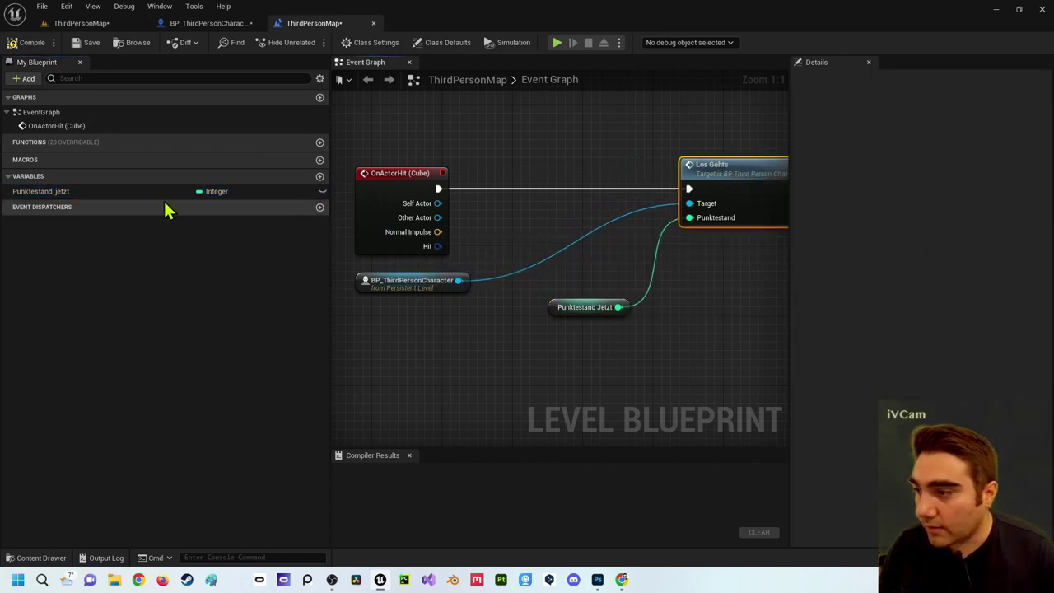
# Add an Increment Int (++) on Punktestand_jetzt, wired between OnActorHit (Cube) and Los Gehts
pyautogui.moveTo(560, 324)
pyautogui.mouseDown()
pyautogui.moveTo(396, 358)
pyautogui.moveTo(533, 303)
pyautogui.moveTo(525, 222)
pyautogui.mouseUp()
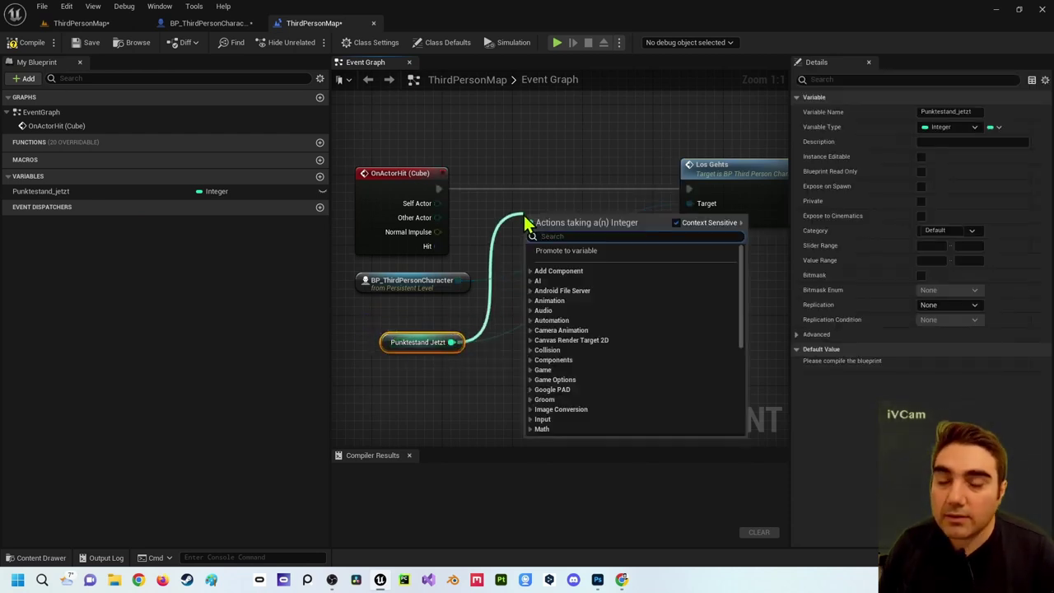
pyautogui.write('++')
pyautogui.press('Return')
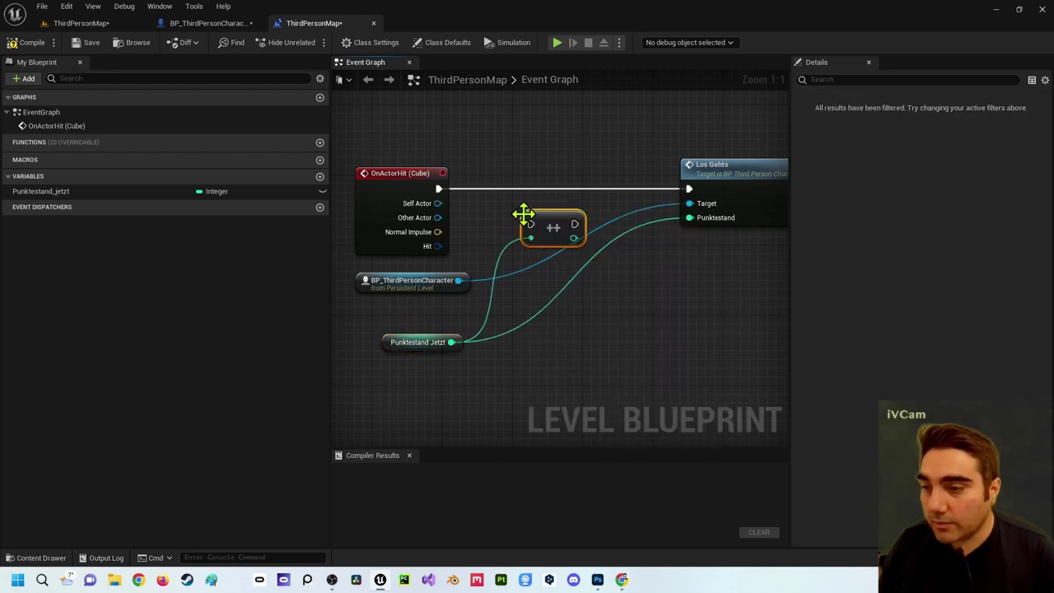
pyautogui.moveTo(550, 216); pyautogui.dragTo(545, 191)
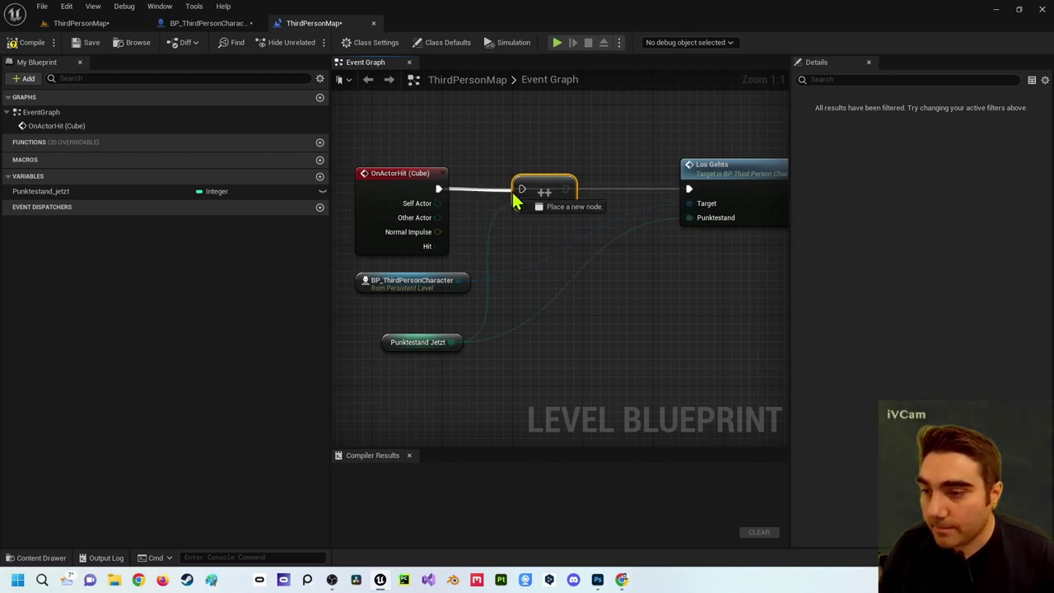
pyautogui.moveTo(439, 190); pyautogui.dragTo(690, 192)
pyautogui.moveTo(611, 141); pyautogui.dragTo(588, 125, button='right')
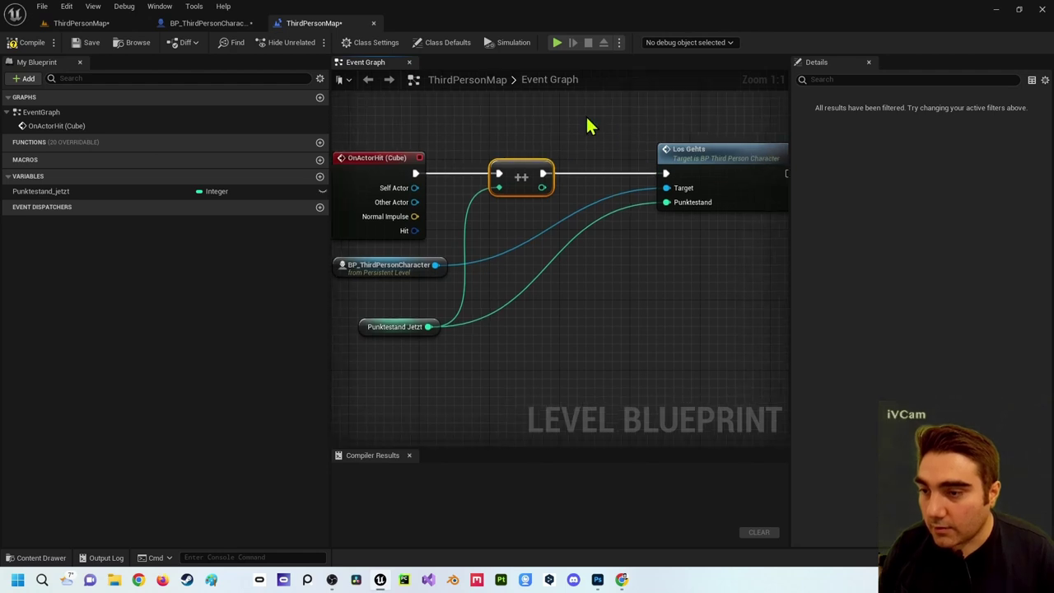
# Compile the level blueprint and start a test play in a New Editor Window (PIE)
pyautogui.click(31, 42)
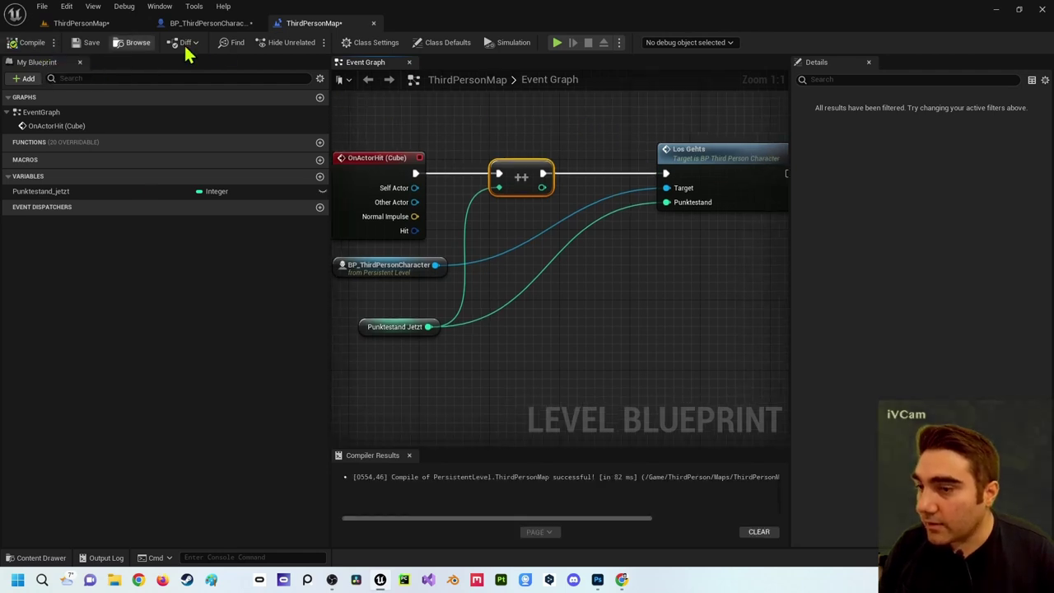
pyautogui.click(619, 42)
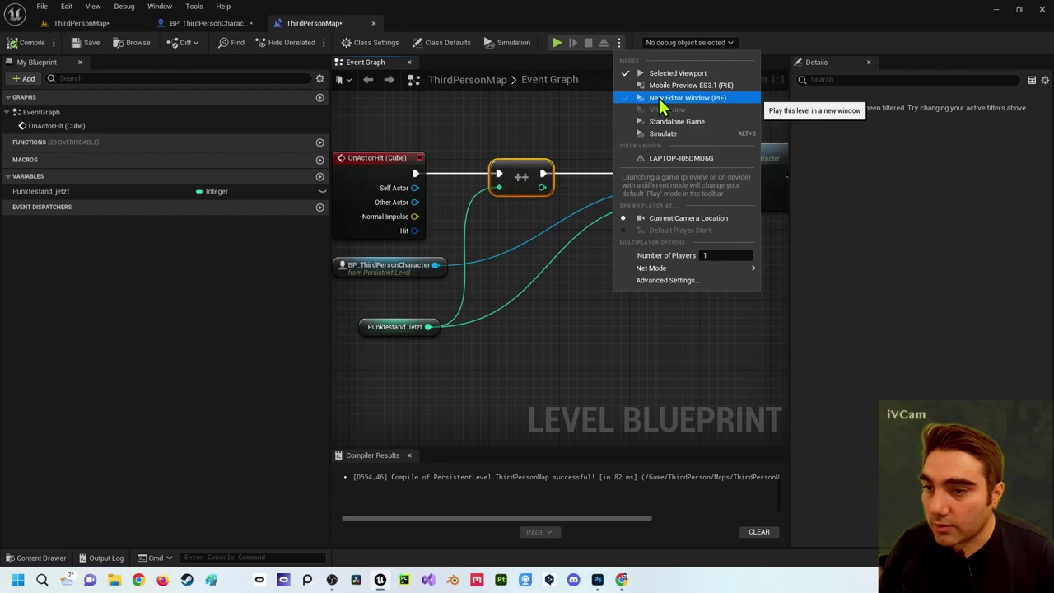
pyautogui.click(662, 98)
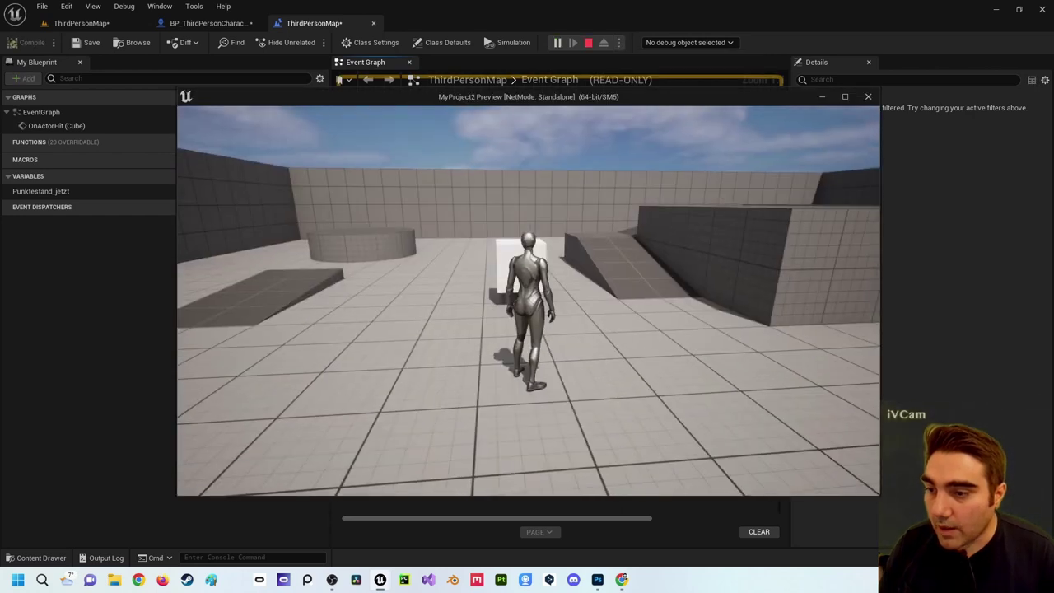
# Push the character repeatedly into the white cube so 'Dein Punktestand ist:' climbs past 450
pyautogui.press('w')
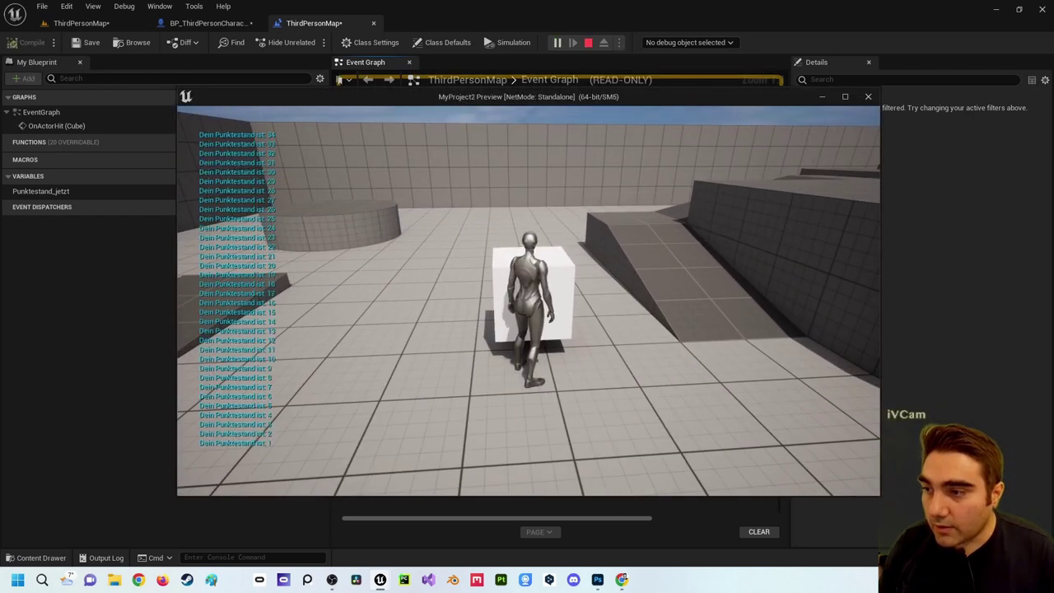
pyautogui.press('w')
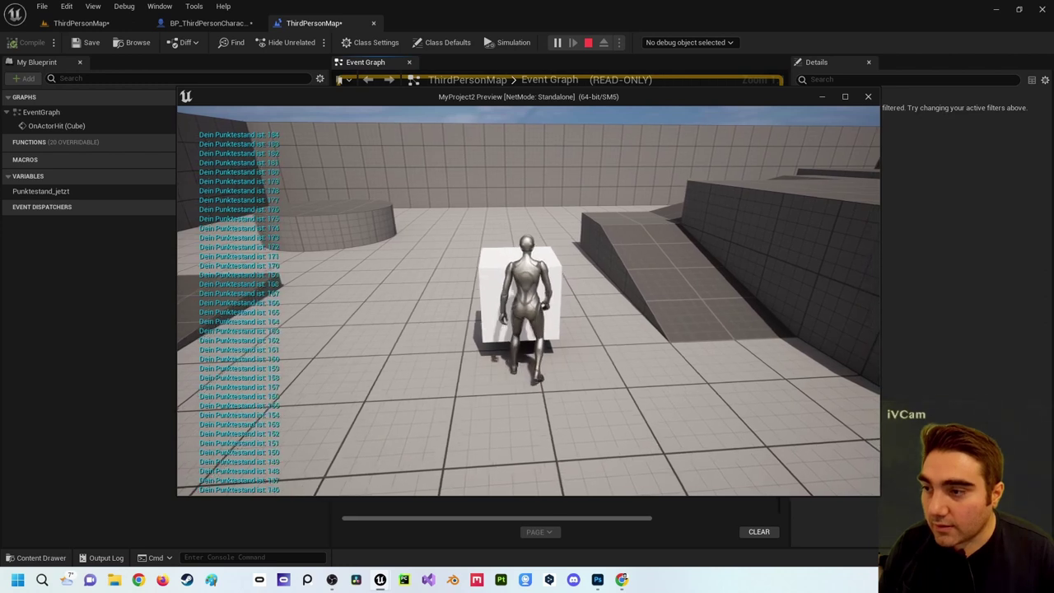
pyautogui.press('a')
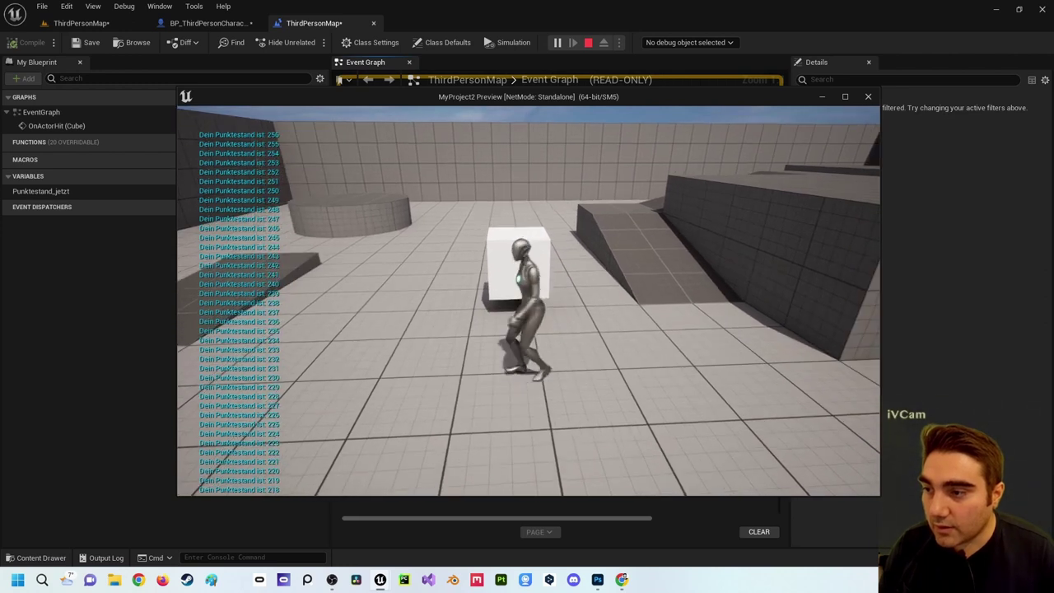
pyautogui.press('s')
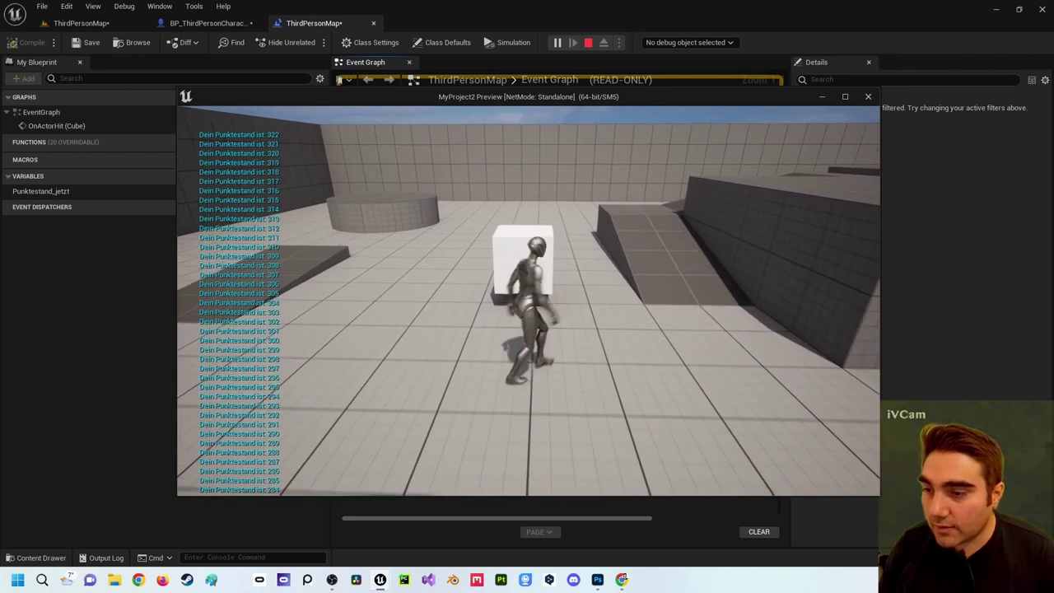
pyautogui.press('w')
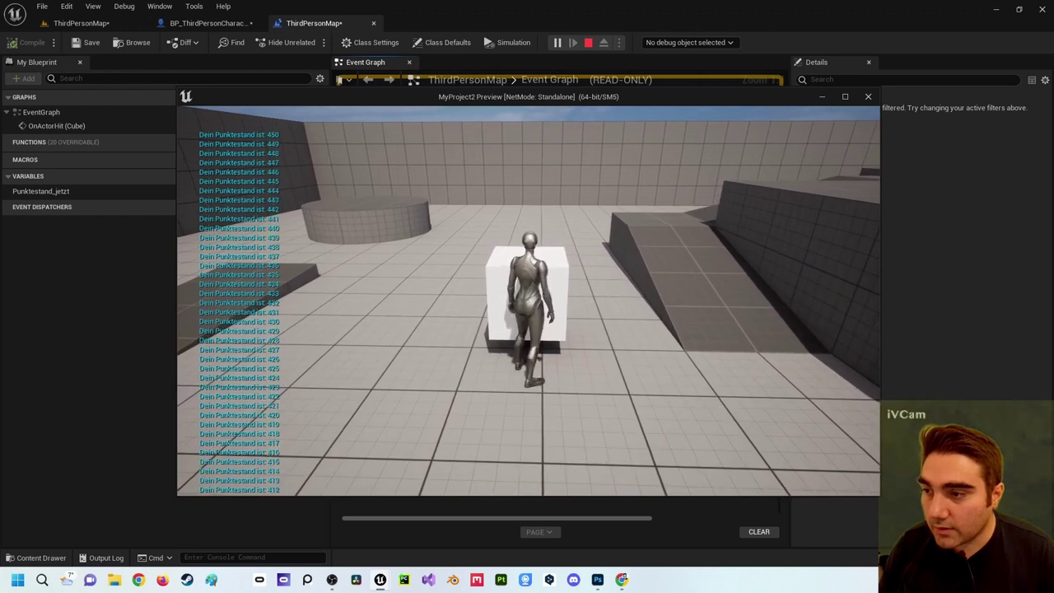
pyautogui.press('a')
pyautogui.press('Escape')
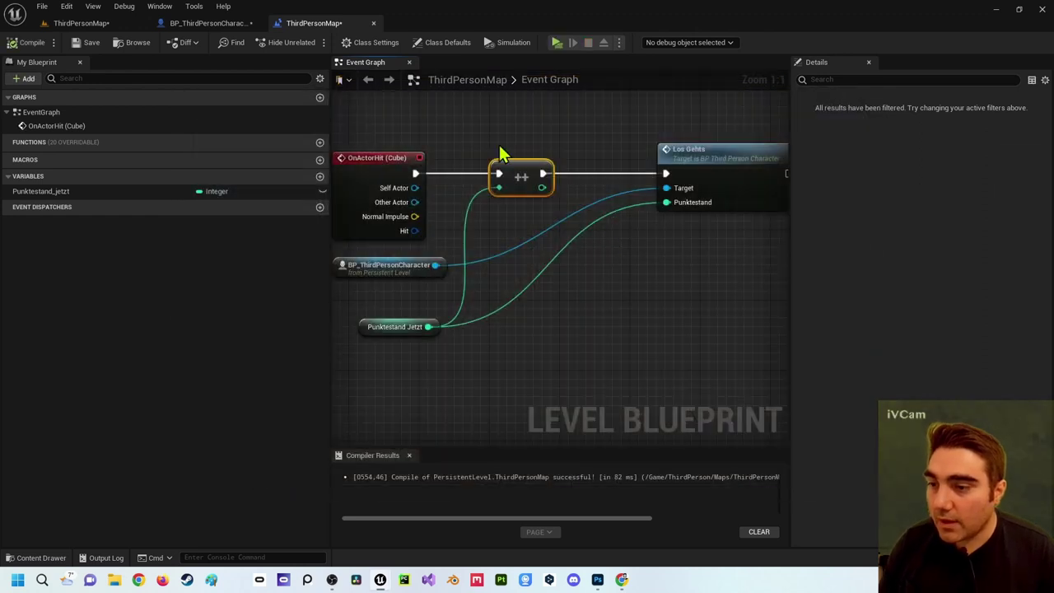
pyautogui.click(224, 30)
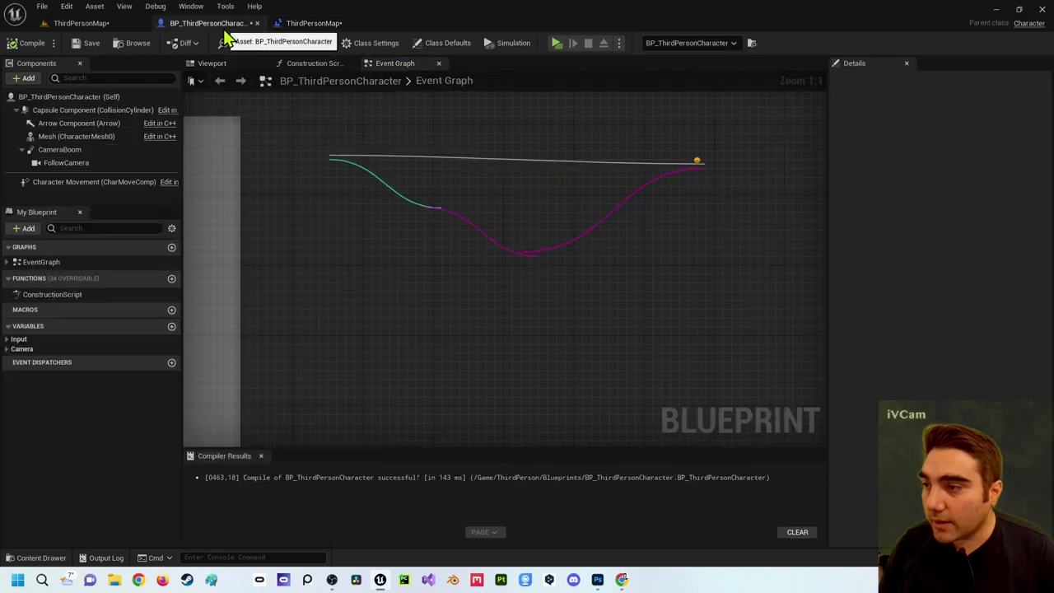
pyautogui.moveTo(364, 178); pyautogui.dragTo(326, 150)
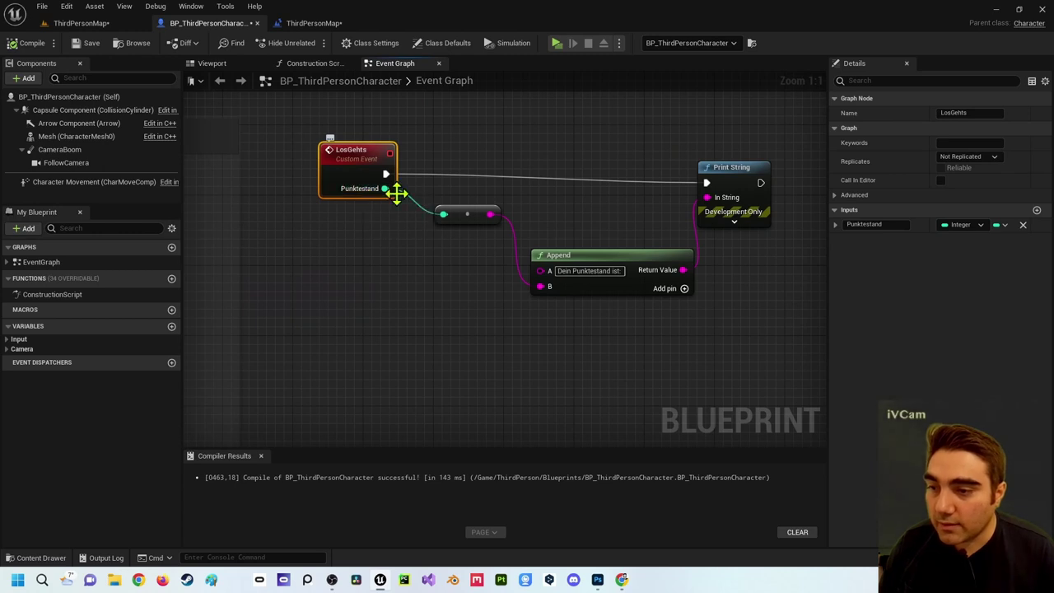
pyautogui.click(297, 25)
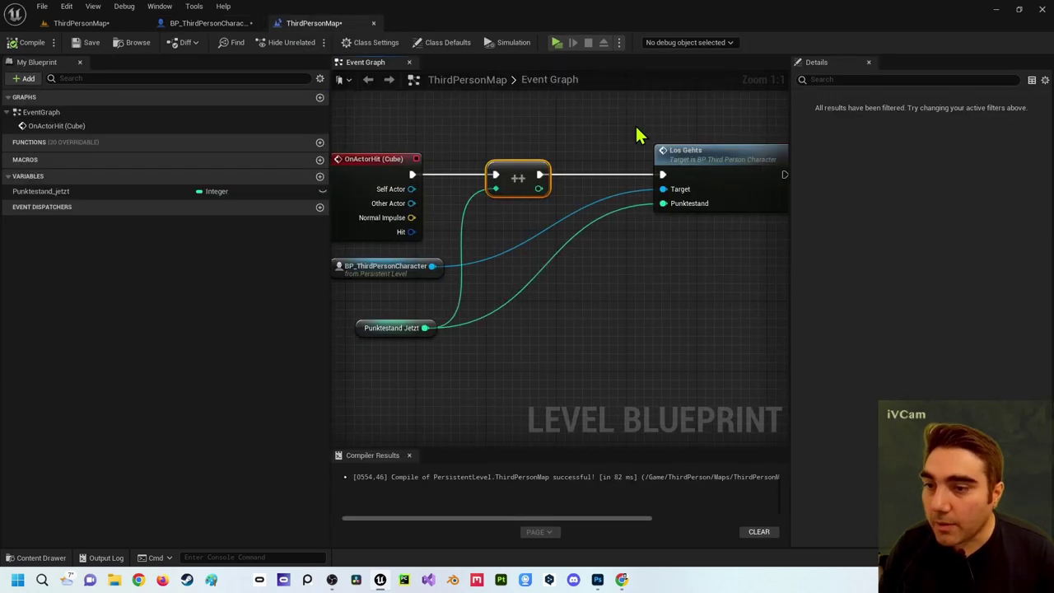
pyautogui.click(674, 206)
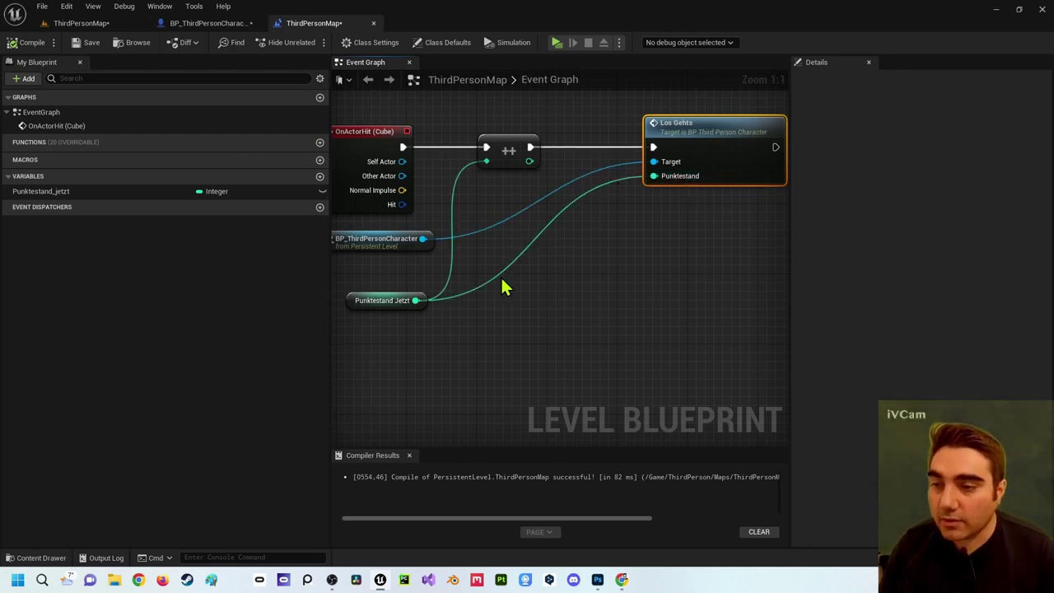
pyautogui.scroll(-1, 543, 189)
pyautogui.scroll(-1, 575, 201)
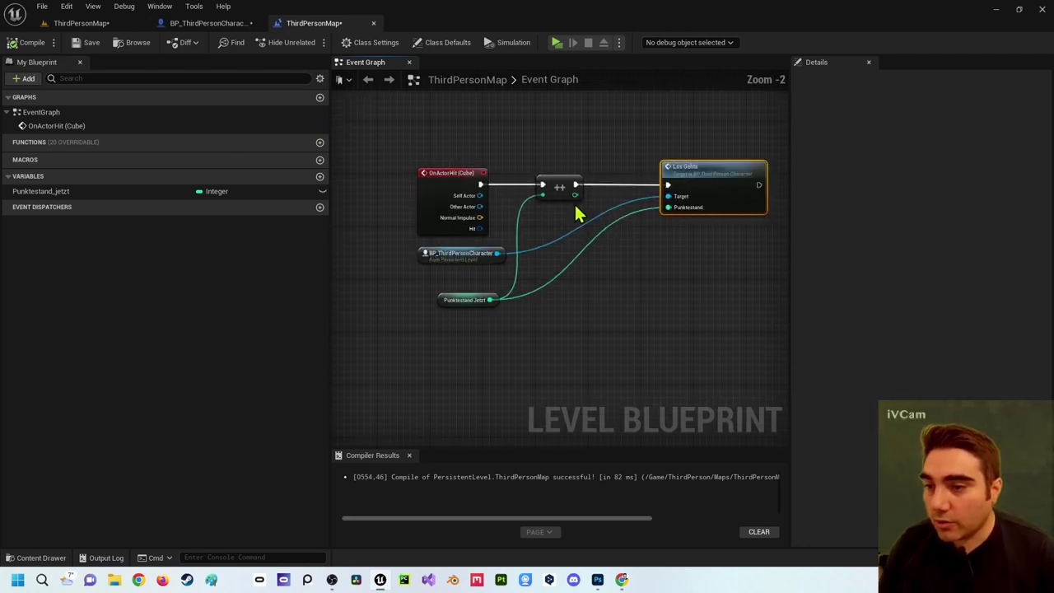
pyautogui.scroll(-1, 545, 206)
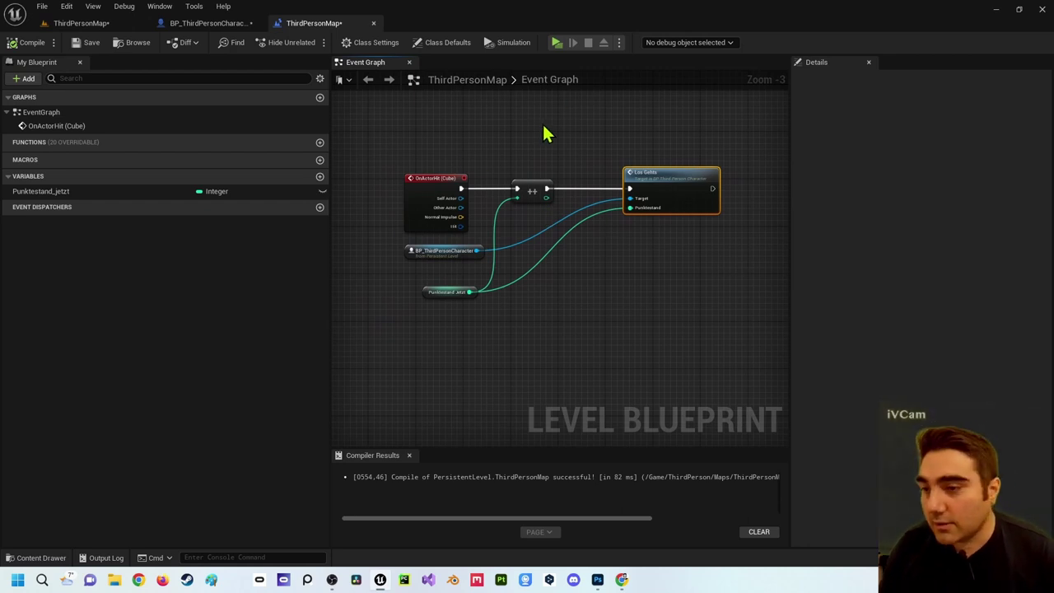
pyautogui.moveTo(552, 126); pyautogui.dragTo(550, 126, button='right')
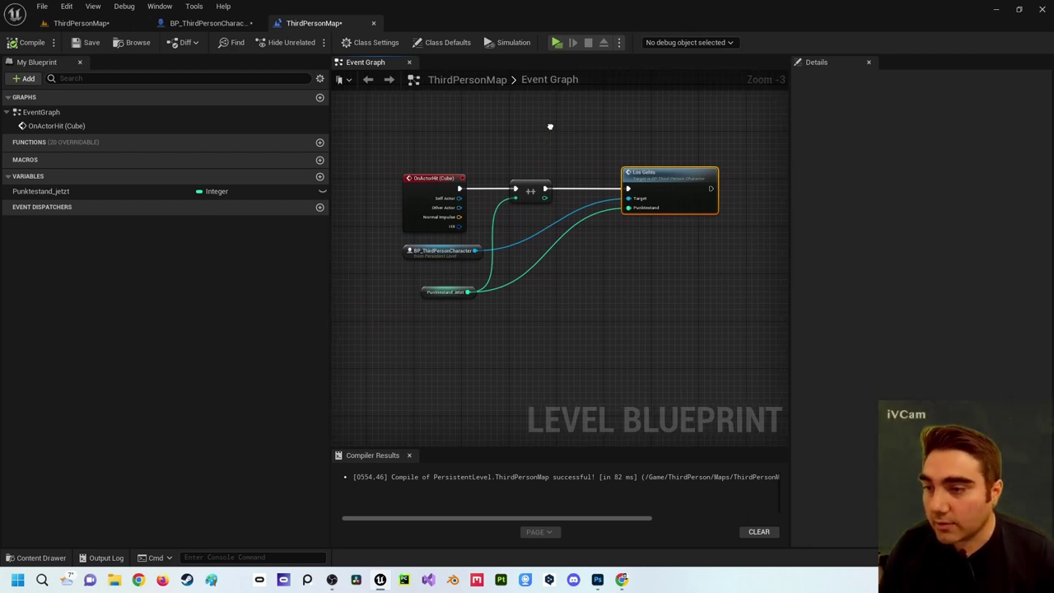
pyautogui.moveTo(550, 126); pyautogui.dragTo(539, 136, button='right')
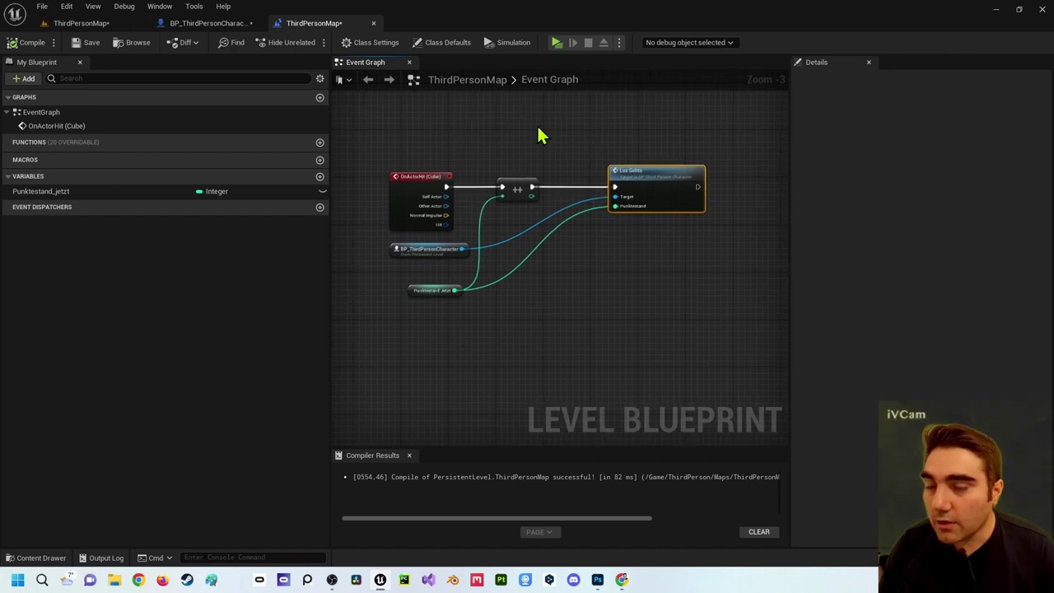